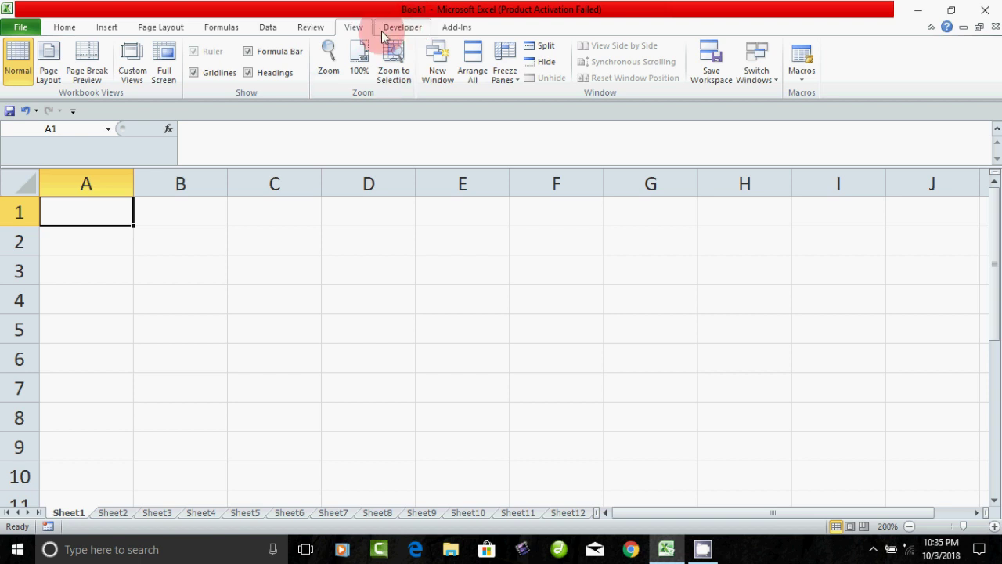
- Insert an ActiveX command button from the Developer tab and draw it on Sheet1 near D7
left_click(406, 28)
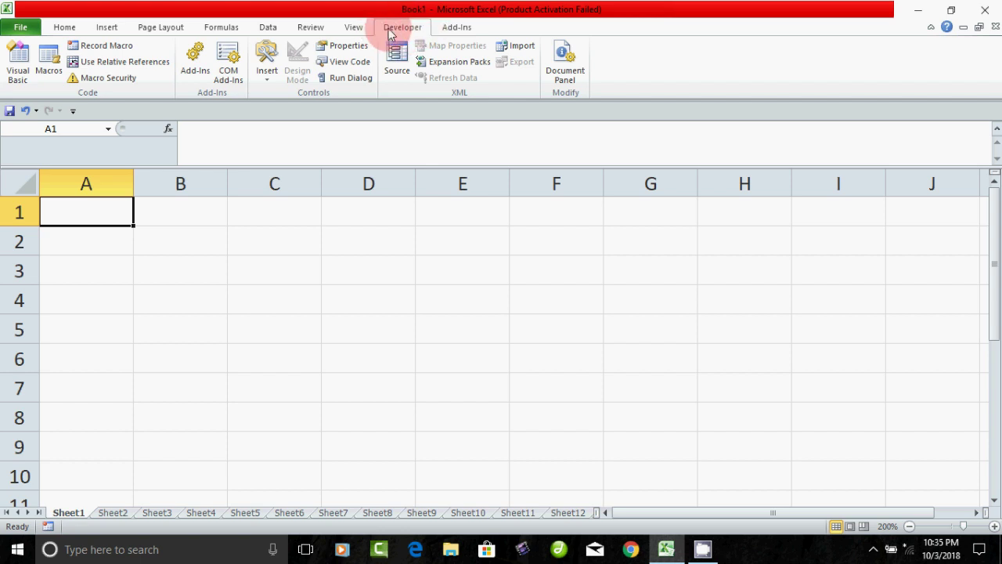
left_click(268, 78)
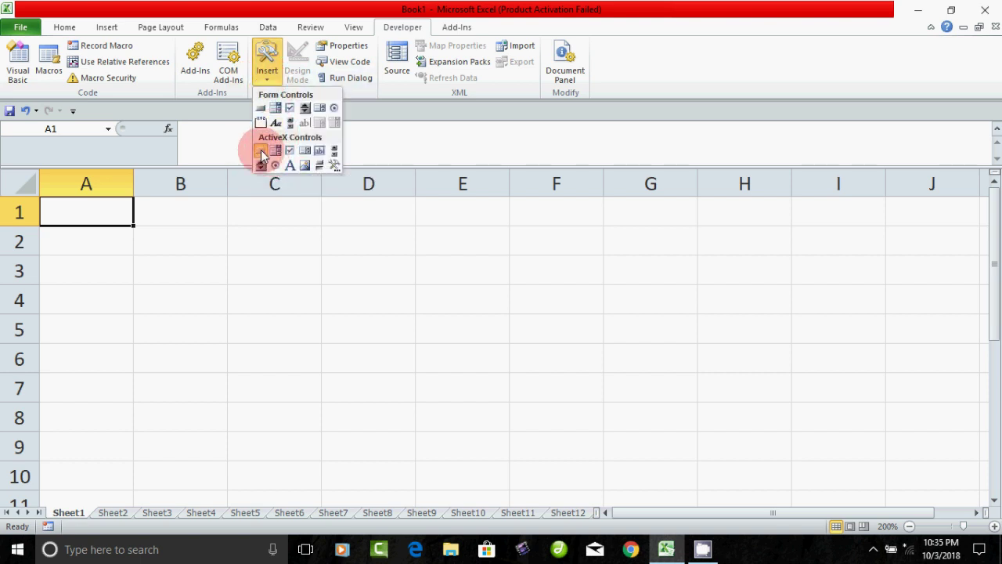
left_click(262, 154)
left_click_drag(301, 358, 301, 359)
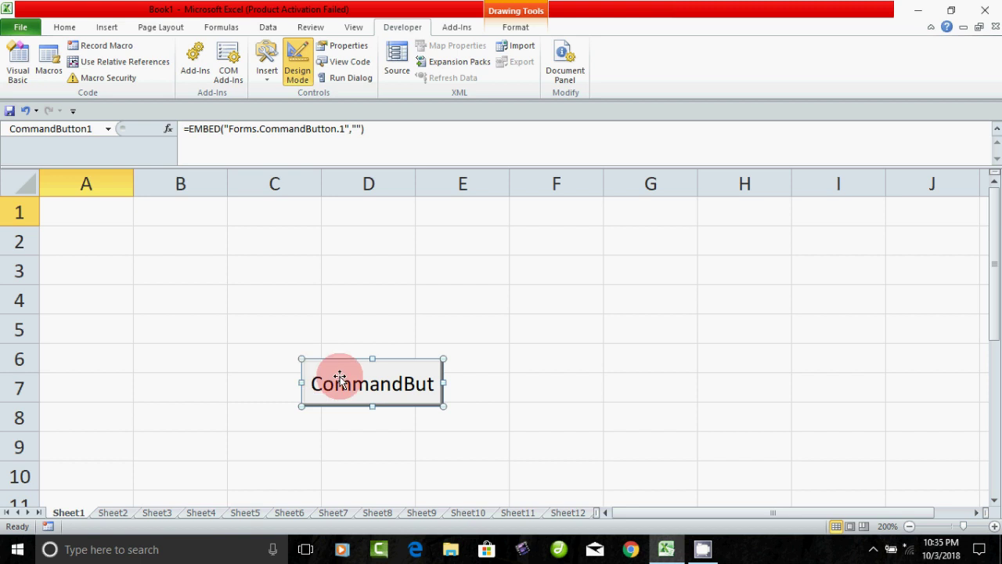
mouse_move(372, 368)
left_mouse_down()
mouse_move(354, 339)
mouse_move(371, 369)
left_mouse_up()
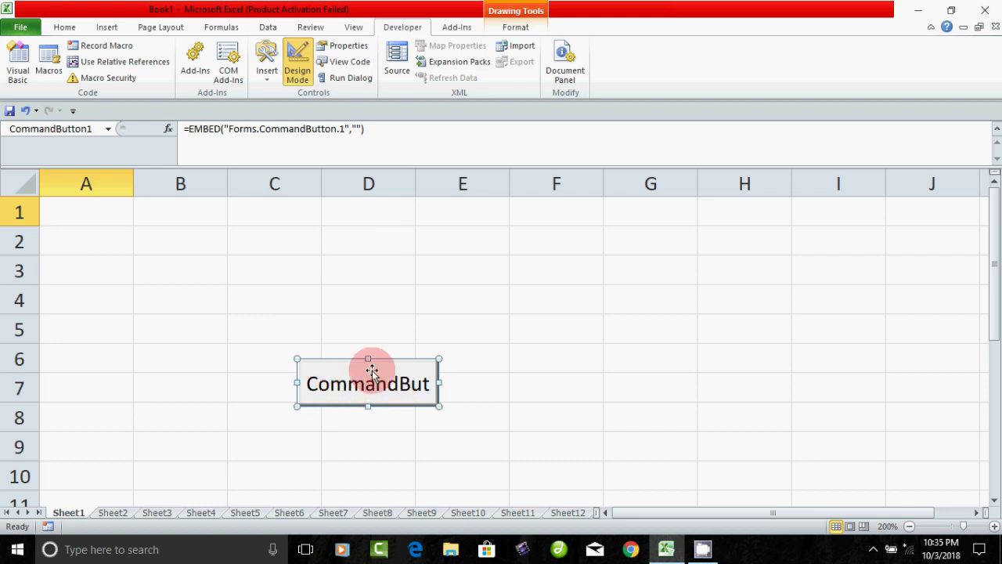
- Open the button's Properties and set its (Name) to cmd1
right_click(363, 380)
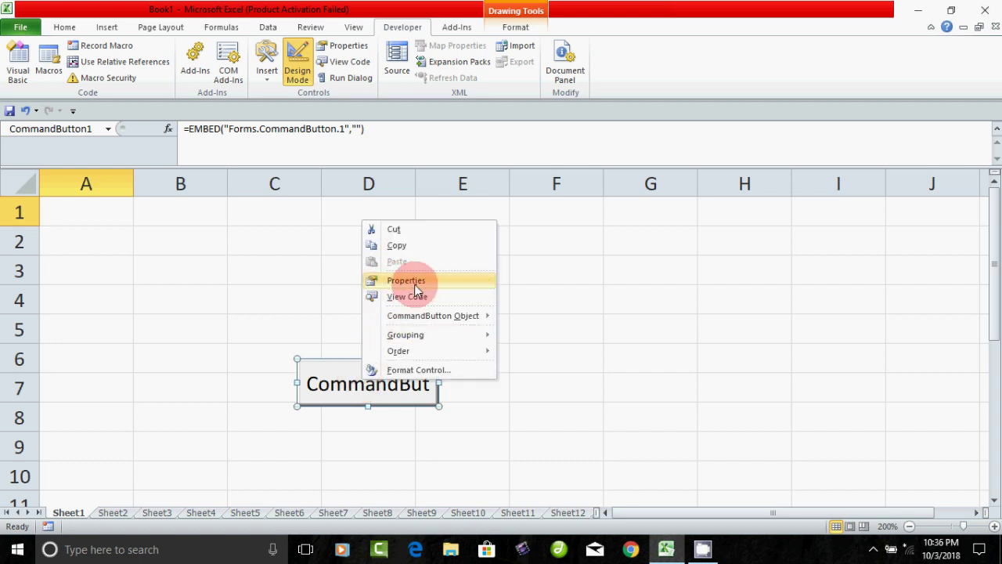
left_click(414, 284)
left_click(334, 385)
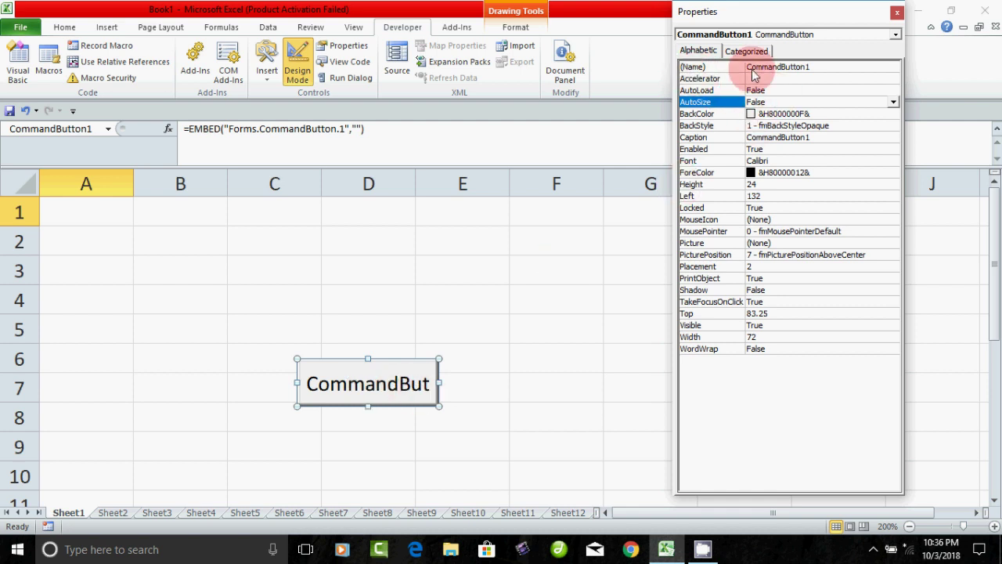
left_click(793, 69)
double_click(793, 69)
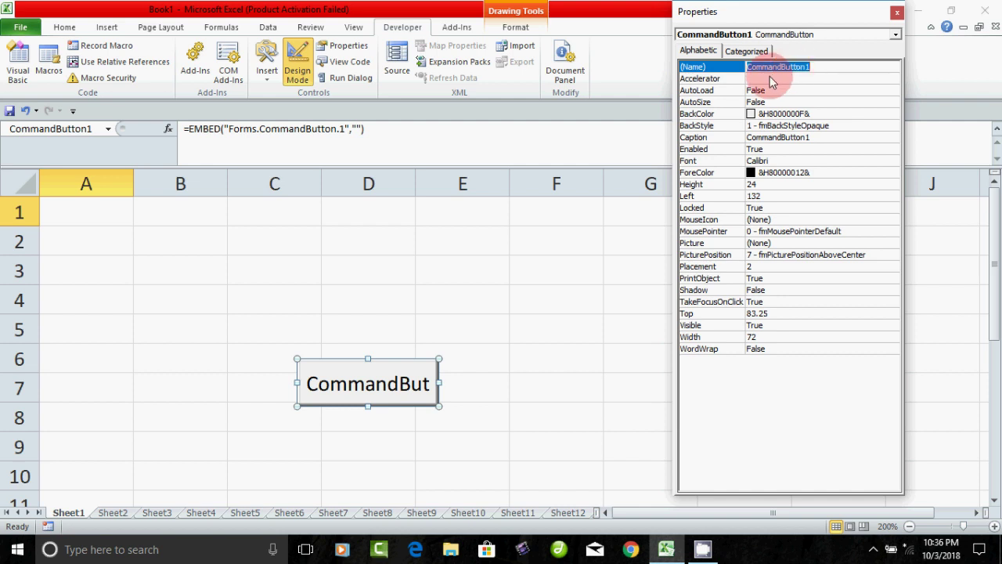
type("cmd1")
key("Return")
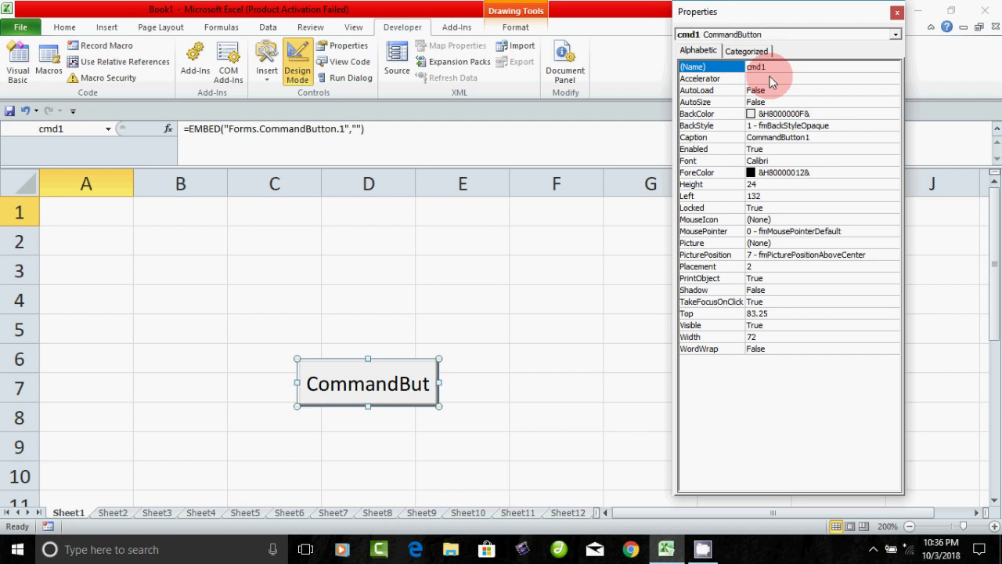
- Change the button's Caption to 'Biggest Number'
left_click(705, 137)
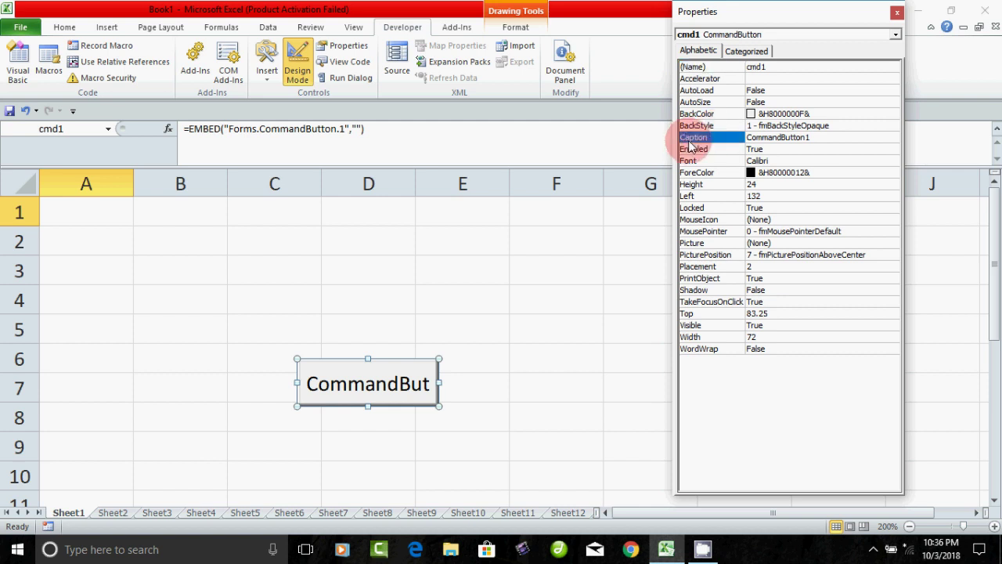
double_click(815, 137)
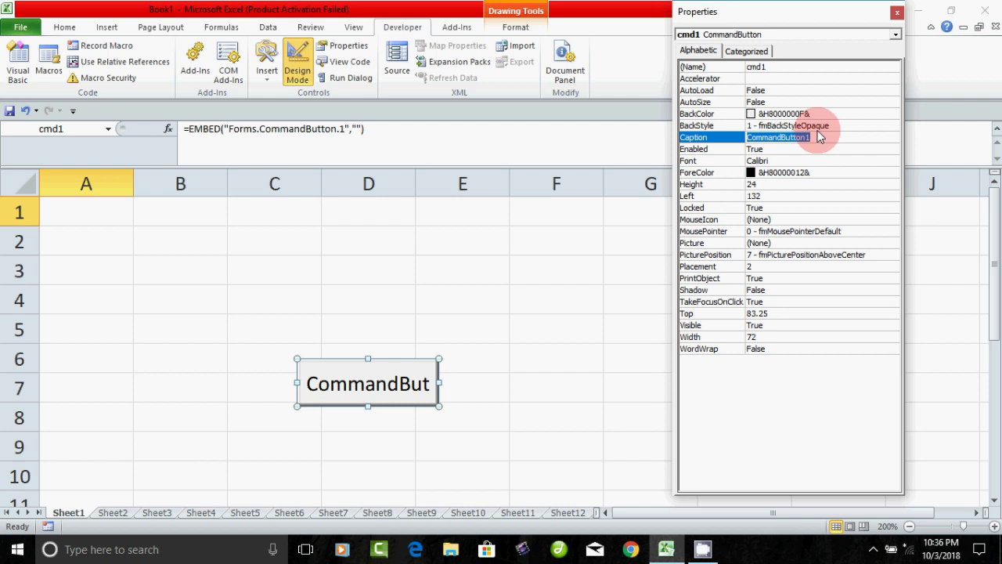
type("Biggest Nm")
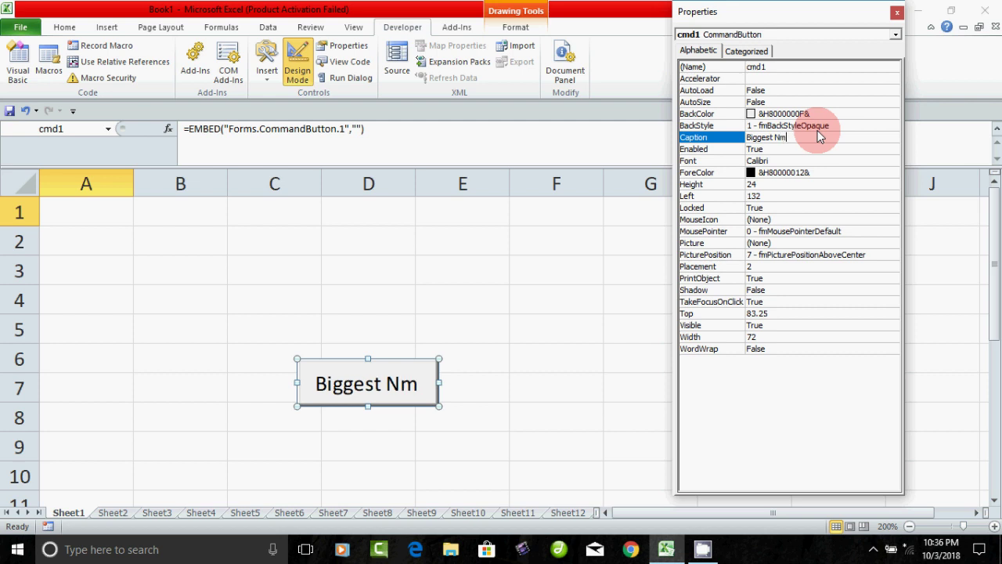
key("BackSpace")
type("umber")
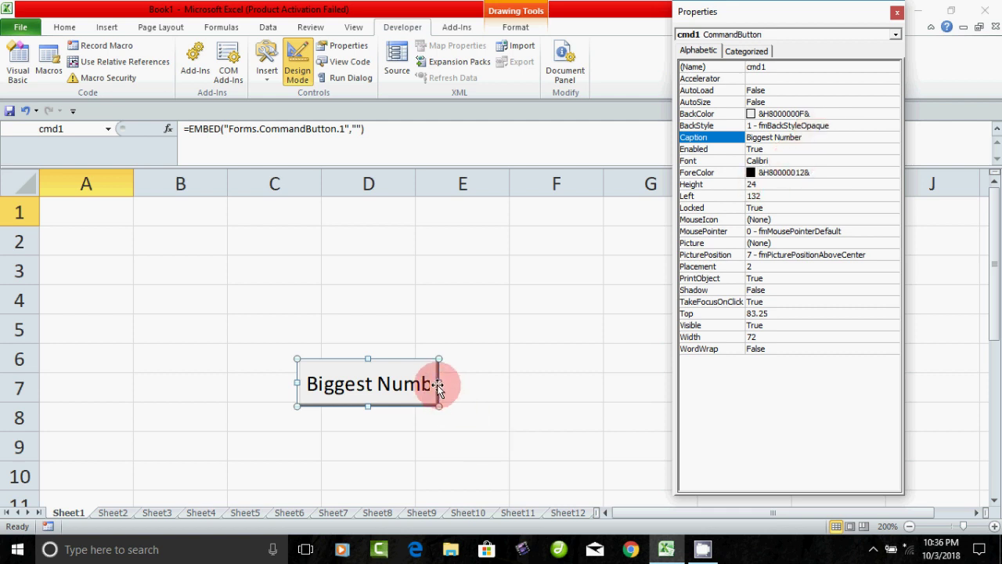
- Widen the button so the full 'Biggest Number' caption fits
left_click_drag(438, 383, 484, 383)
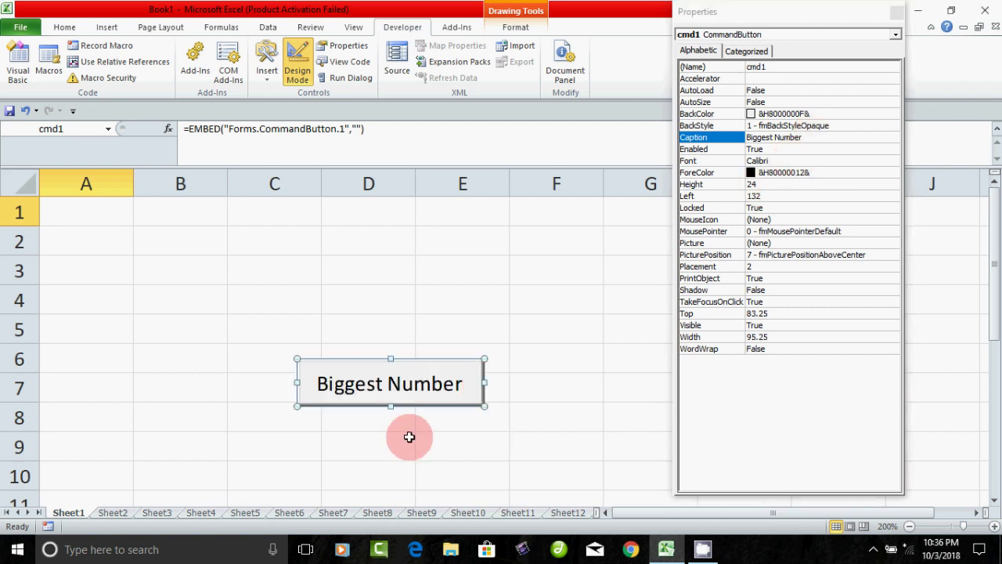
left_click(409, 437)
left_click(423, 390)
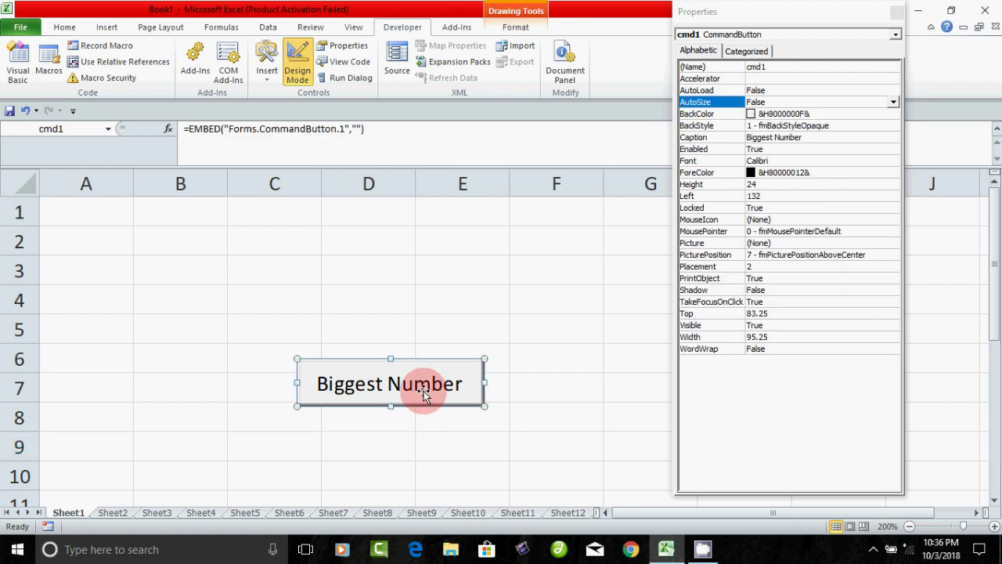
- Set the button's ForeColor to the system Highlight blue
left_click(809, 172)
left_click(893, 173)
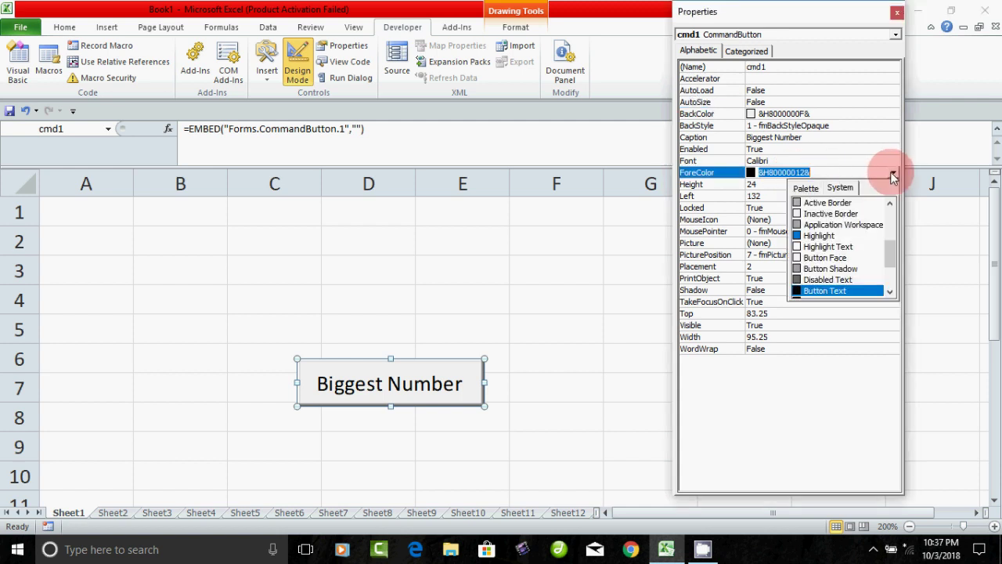
left_click(830, 251)
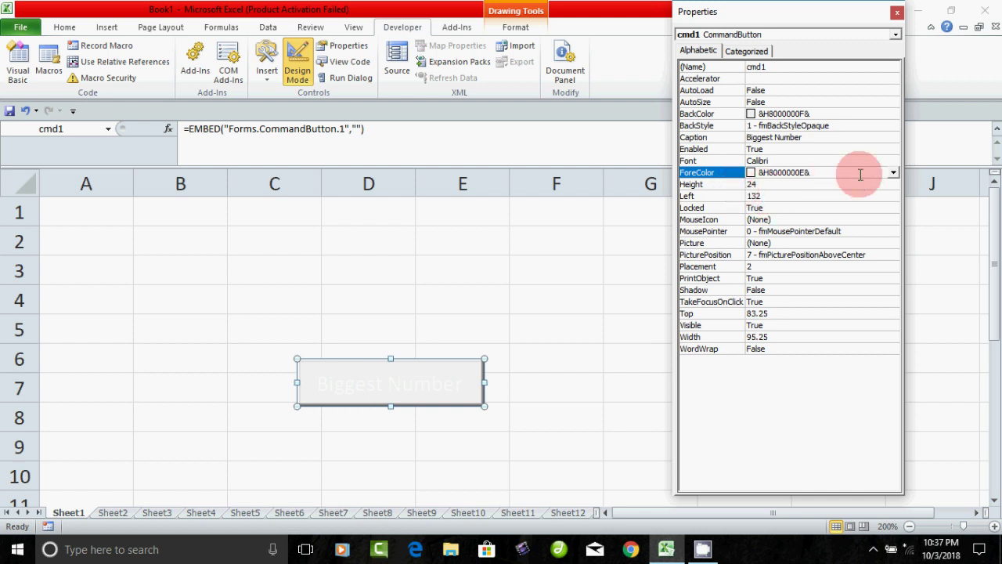
left_click(894, 173)
left_click(836, 205)
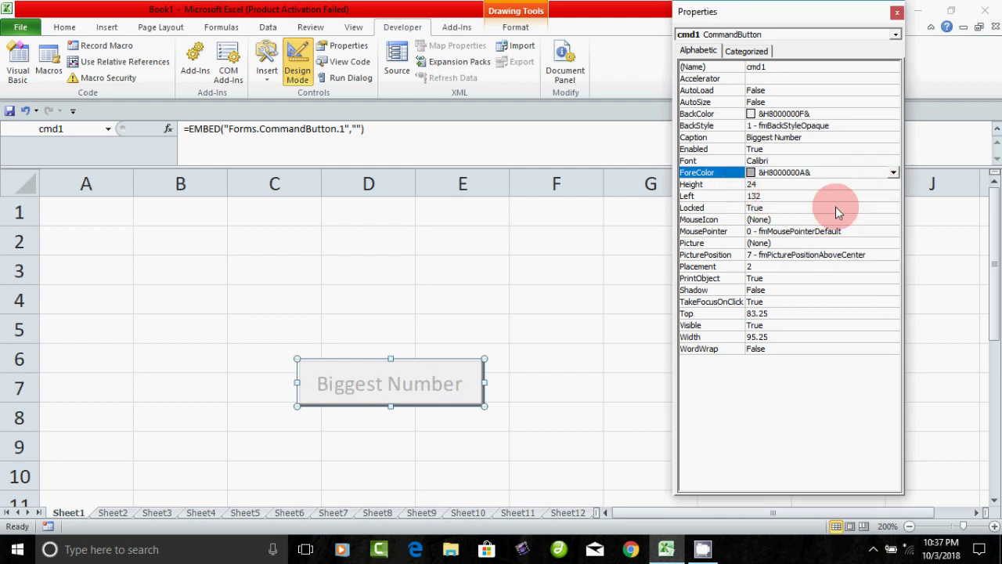
left_click(893, 172)
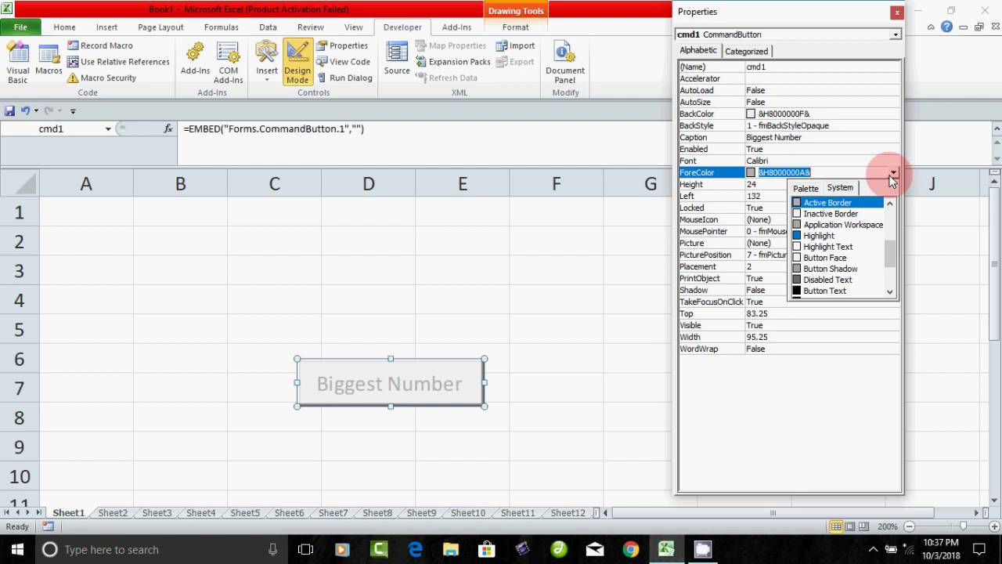
left_click(814, 236)
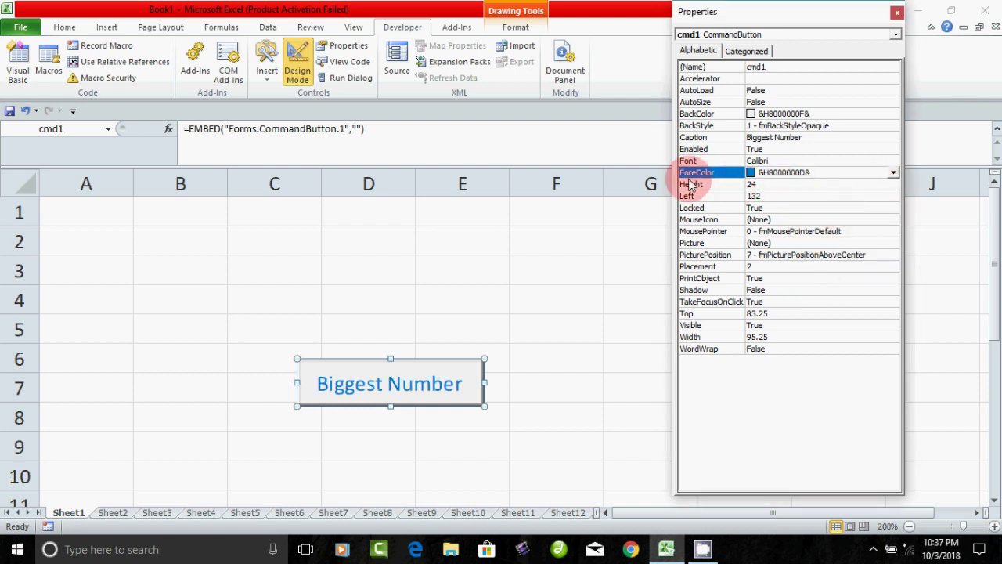
- Make the caption font bold through the Font property
left_click(876, 161)
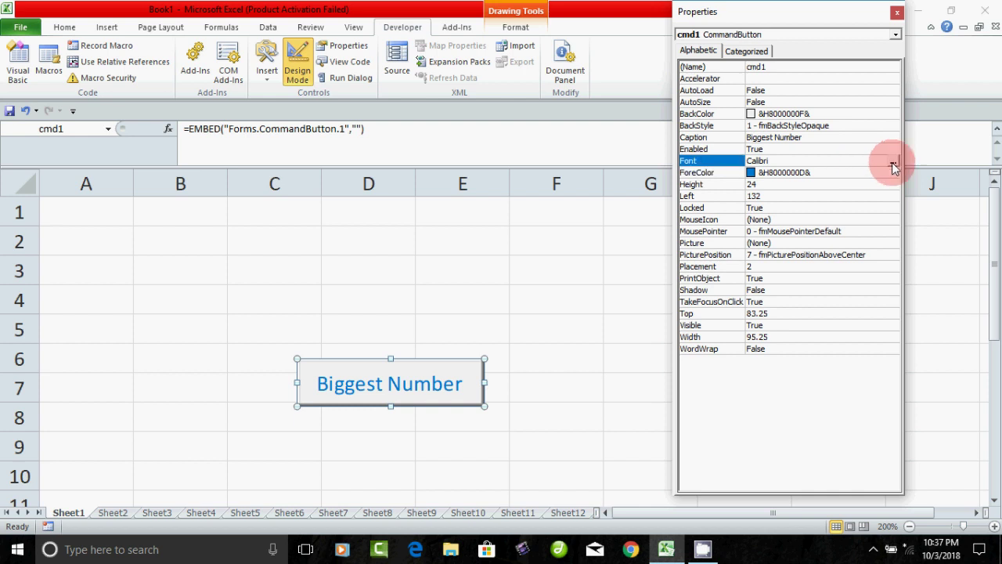
left_click(894, 162)
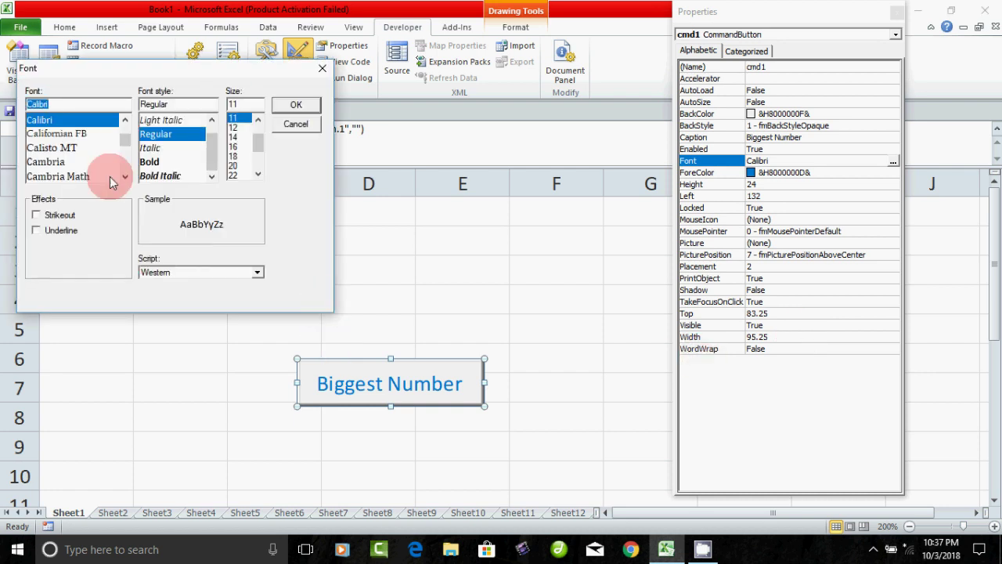
left_click(149, 161)
left_click(286, 106)
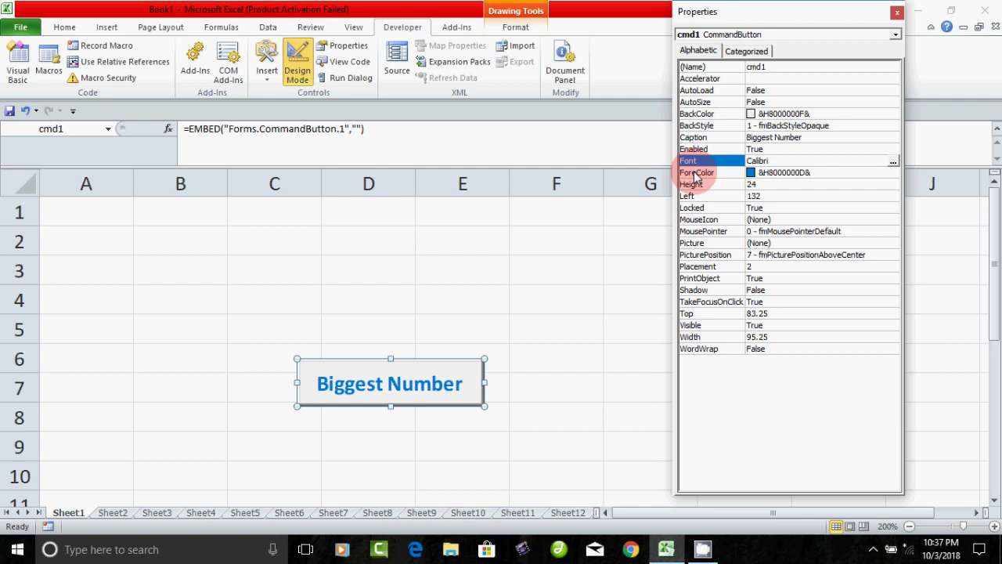
- Close the Properties panel and open the button's click code in the VBA editor
left_click(898, 17)
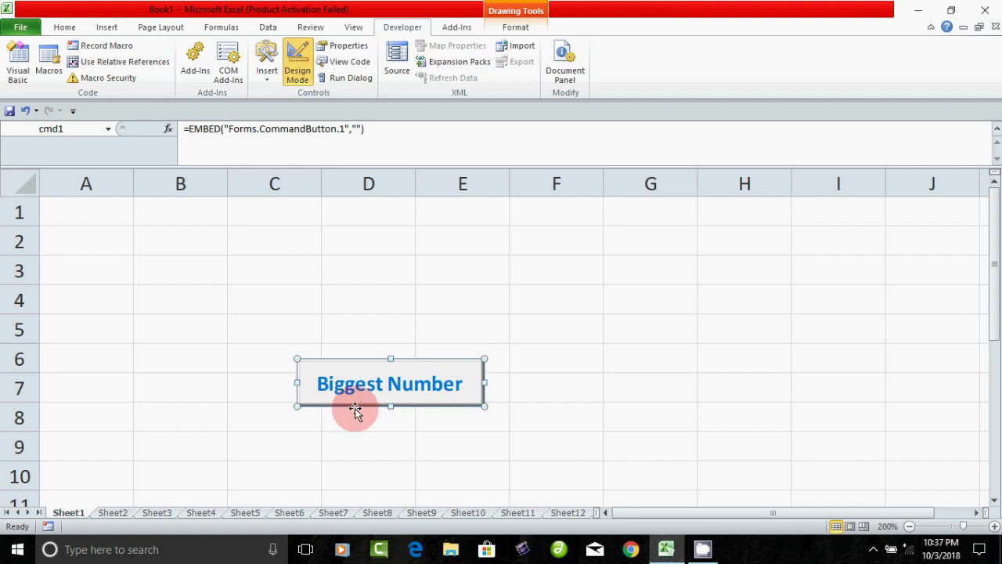
right_click(420, 379)
left_click(478, 296)
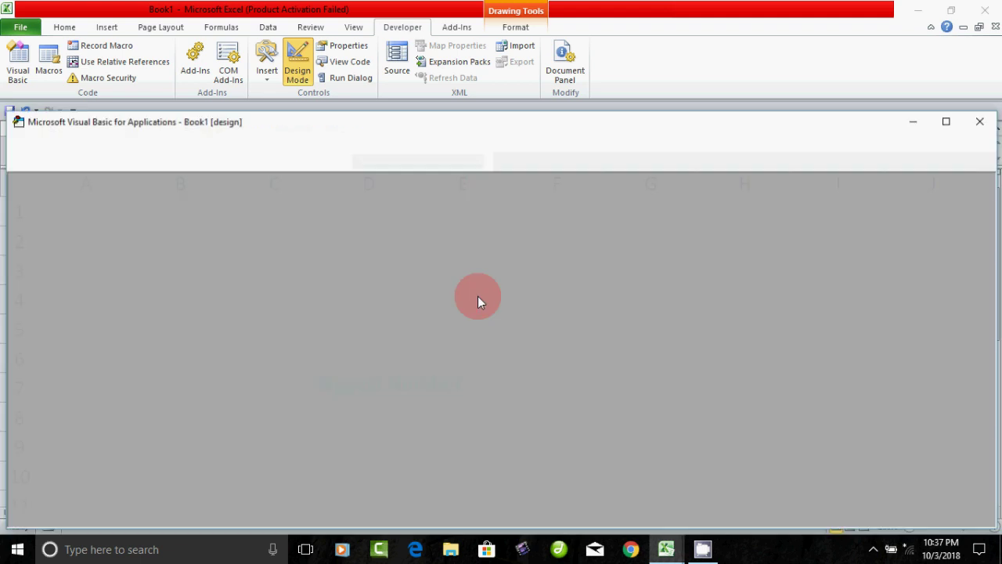
left_click_drag(437, 280, 415, 229)
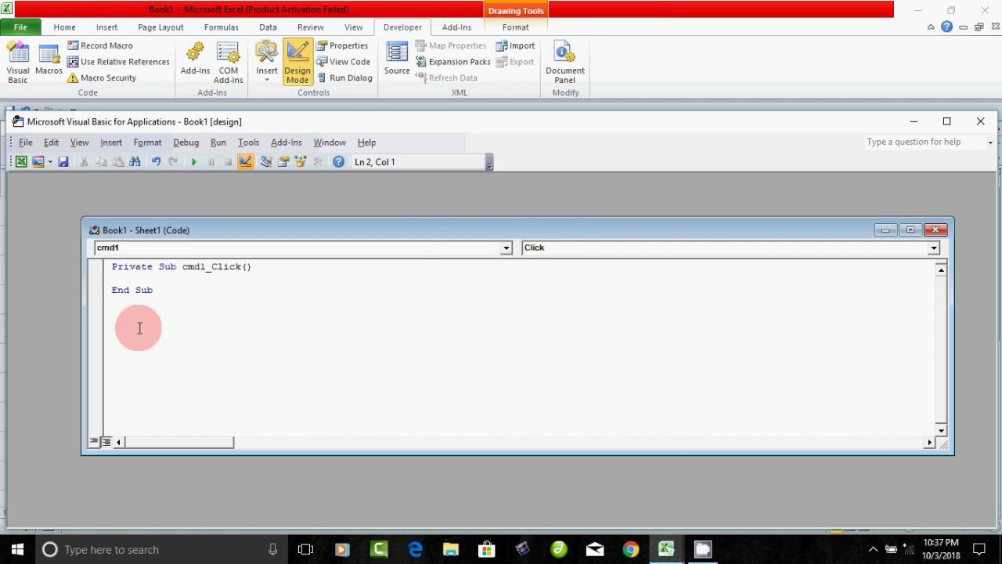
- Declare Dim a, b, c As Integer in the cmd1_Click procedure
type("dim ")
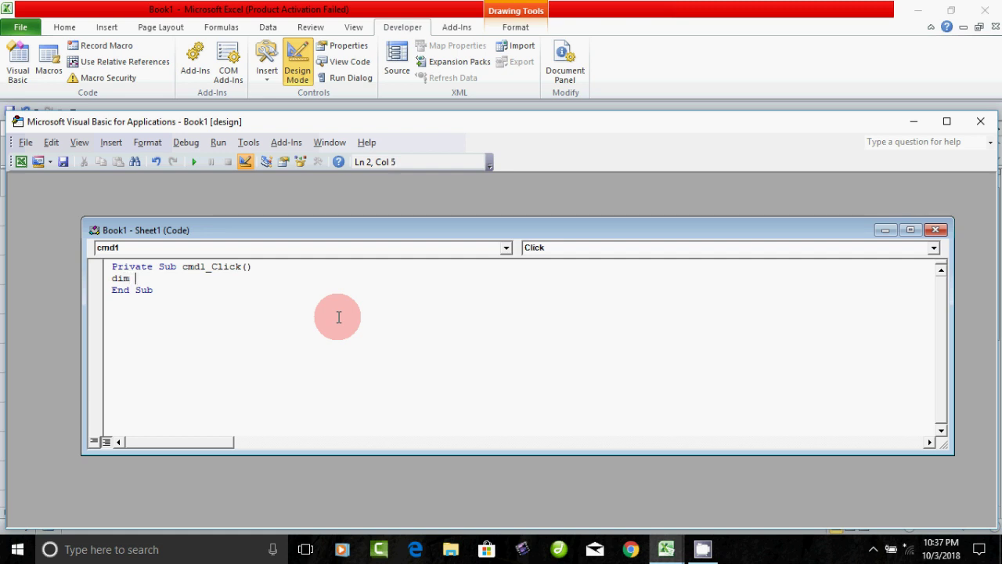
type("a,")
type("b")
type(",c as i")
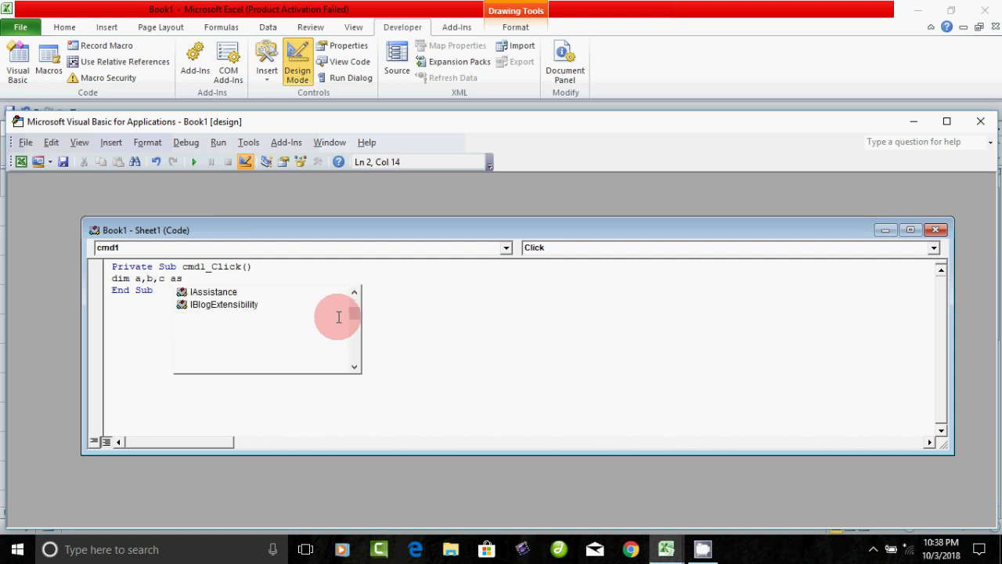
type("nteger")
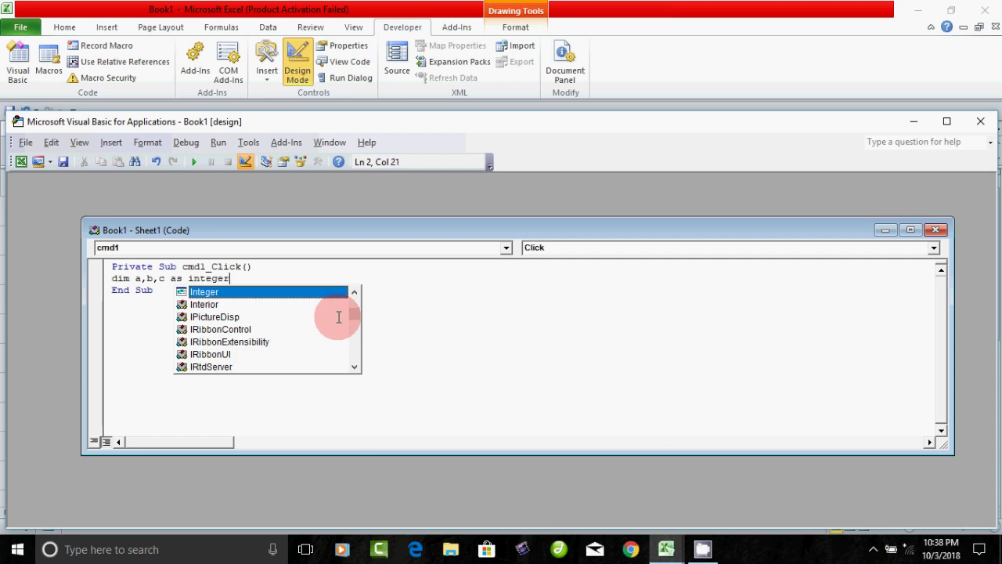
key("Return")
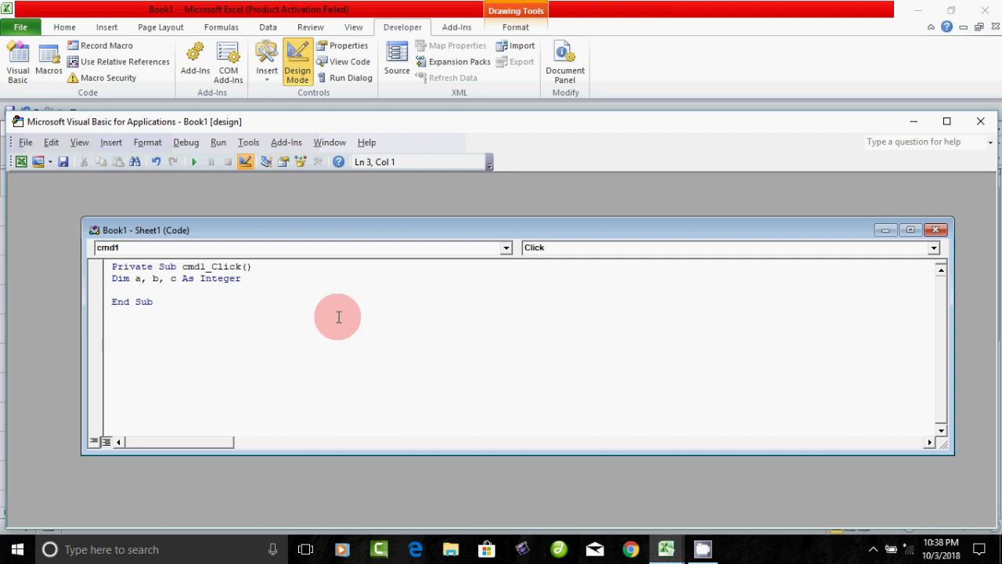
- Assign a = 100, b = 150 and c = 50 on separate lines, then begin the If line
type("a = 100")
key("Return")
type("b = 1")
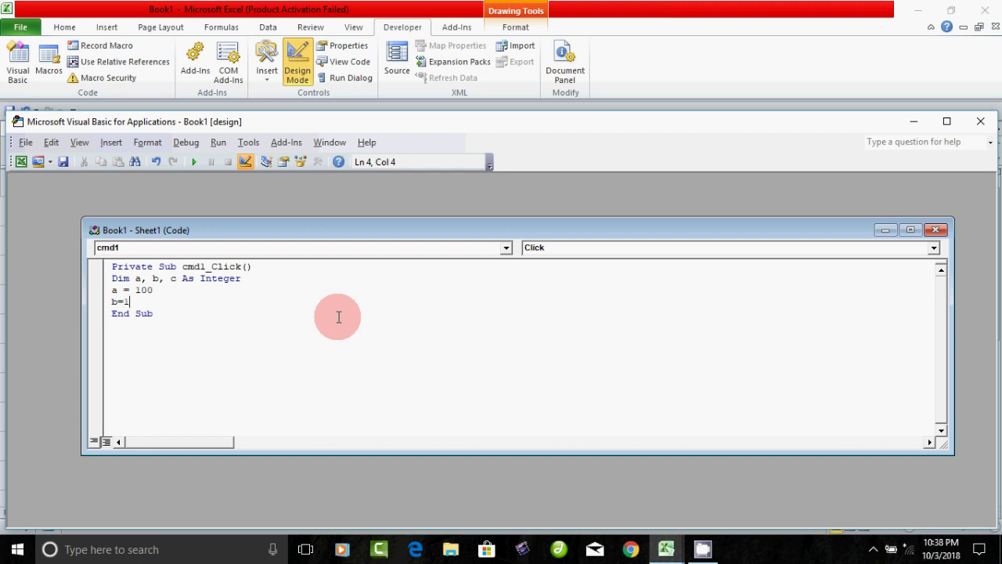
type("50")
key("Return")
type("c=50")
key("Return")
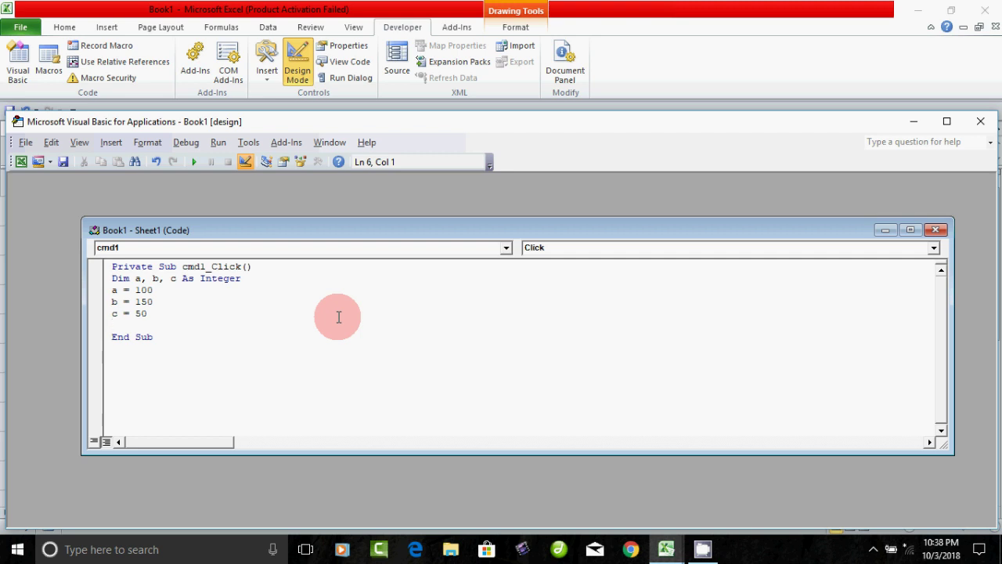
type("if")
type("(a")
- Complete the condition line If (a >= b And a >= c) Then
key("BackSpace")
type("a>=b and a>=c) then")
key("Return")
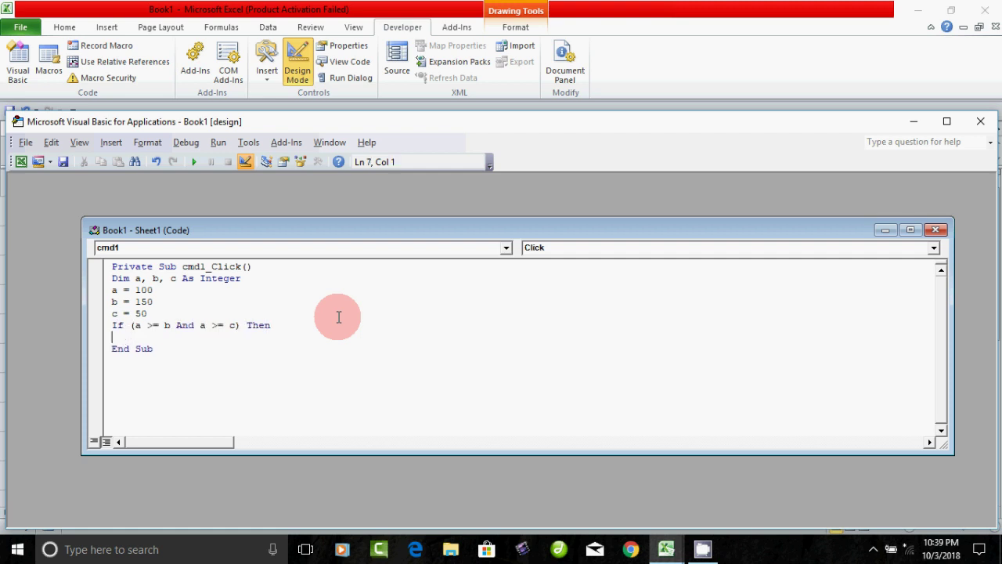
- Add MsgBox "A value is big" on the line under the If condition
left_click(114, 325)
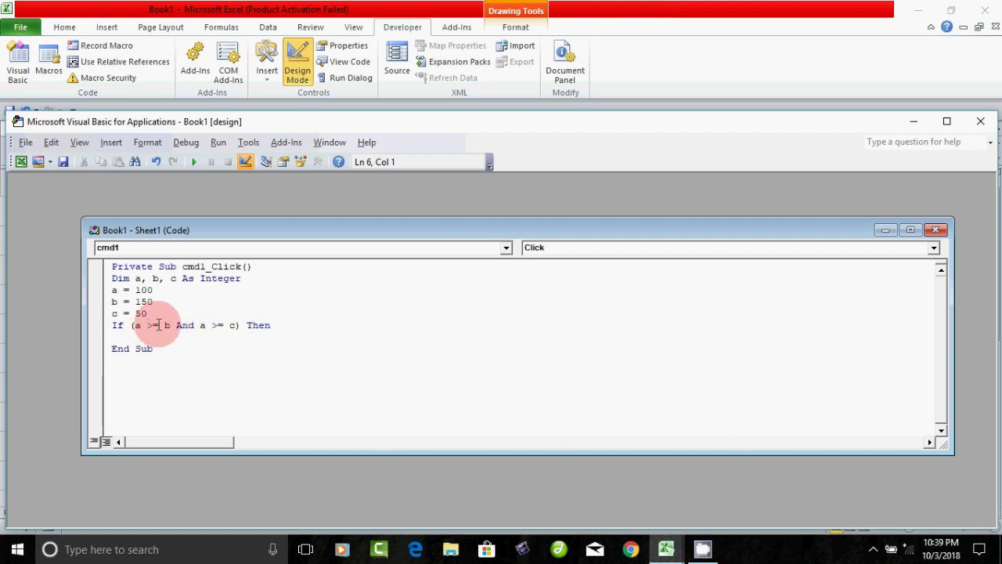
left_click(272, 326)
left_click(114, 337)
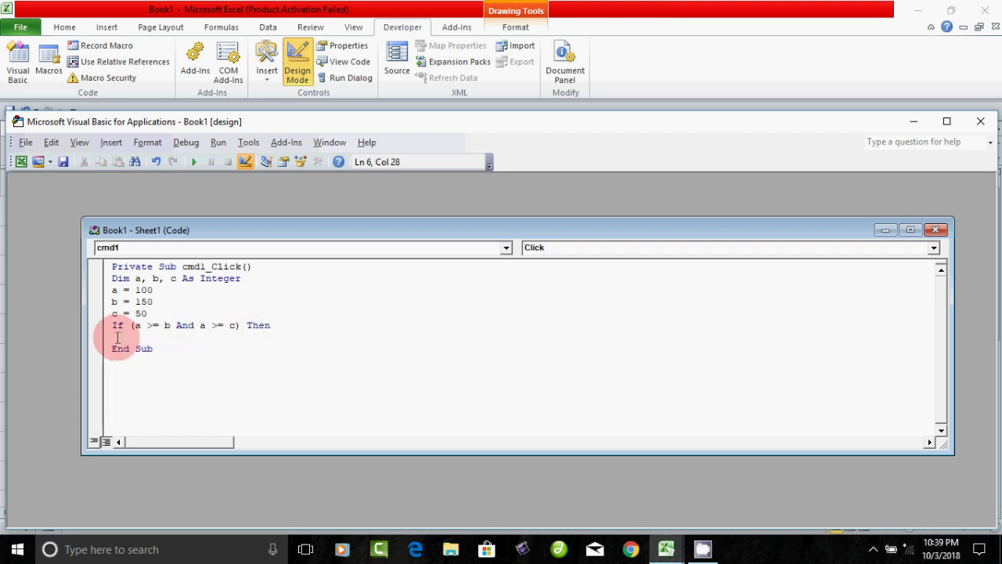
type("msgbox ")
type("\"A b")
key("BackSpace")
type("value is big\"")
key("Return")
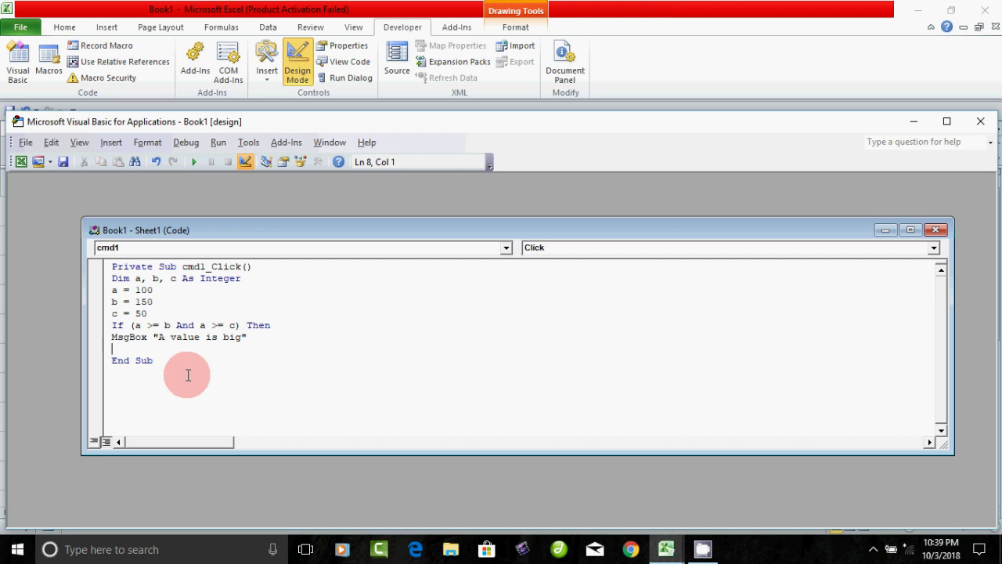
left_click(112, 348)
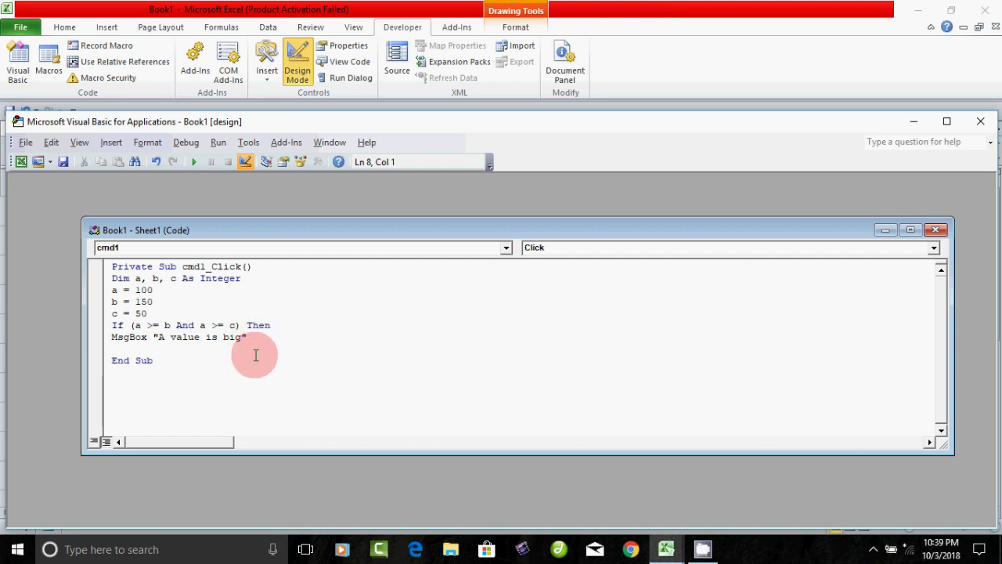
- Add the line ElseIf (b >= a And b >= c) Then
type("els")
type("d")
key("BackSpace")
type("edd")
key("BackSpace")
key("BackSpace")
type("if(")
type("b")
type(">=")
type("a")
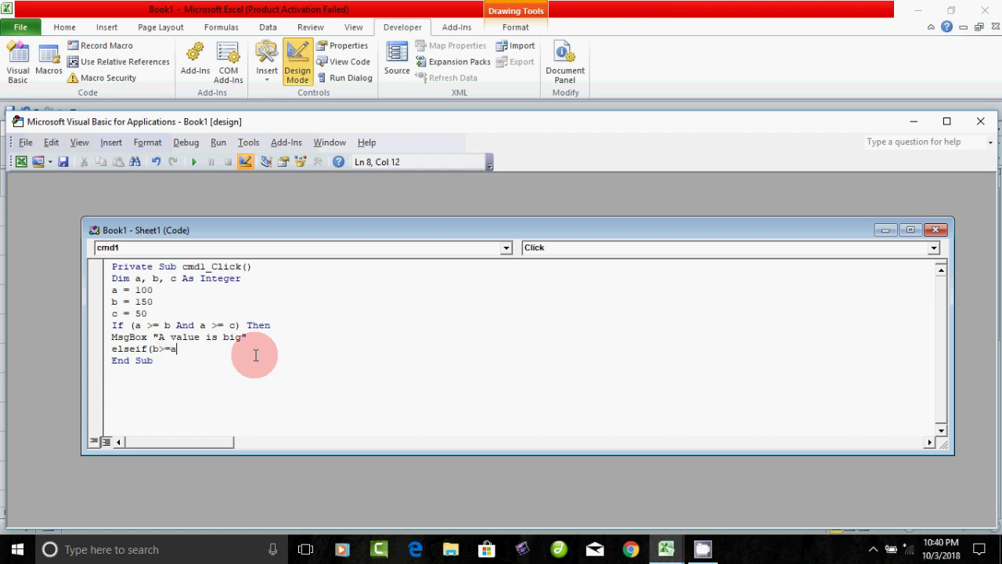
type(" and ")
type("b>=")
type("c)")
type(" then")
key("Return")
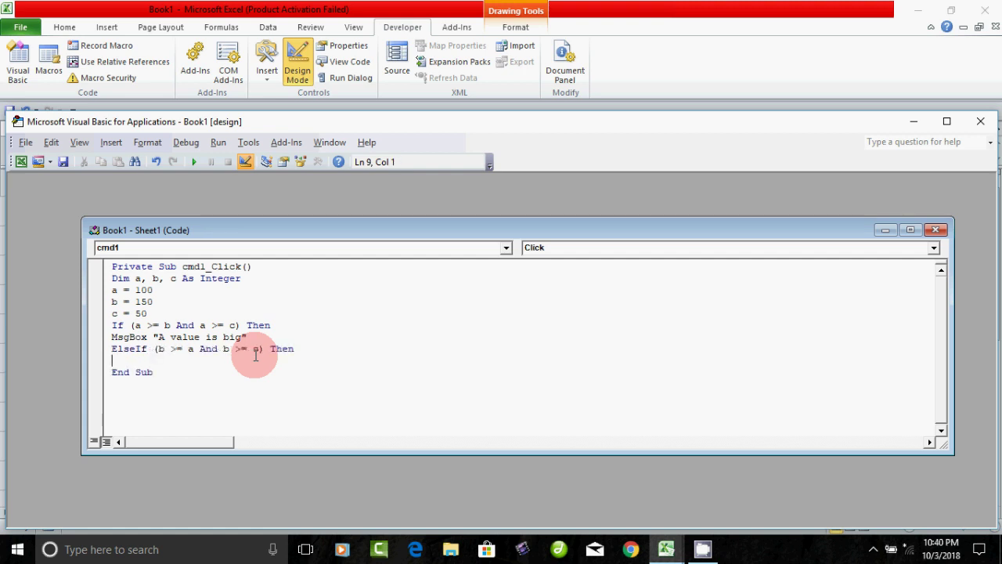
- Add MsgBox "B value is big" under the ElseIf condition
type("msgbox \"")
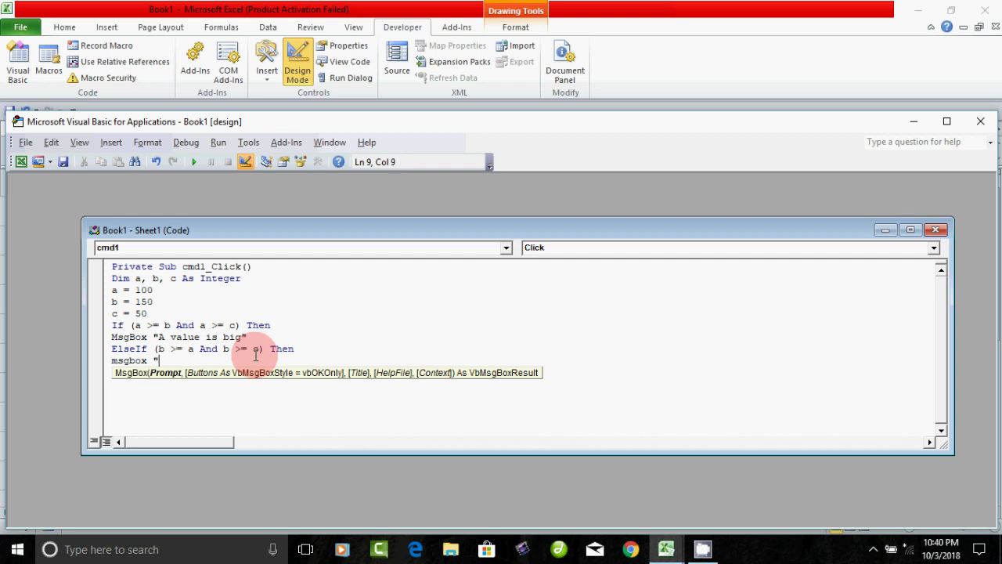
type("B calu")
key("BackSpace")
key("BackSpace")
key("BackSpace")
key("BackSpace")
type("value is big\"")
key("Return")
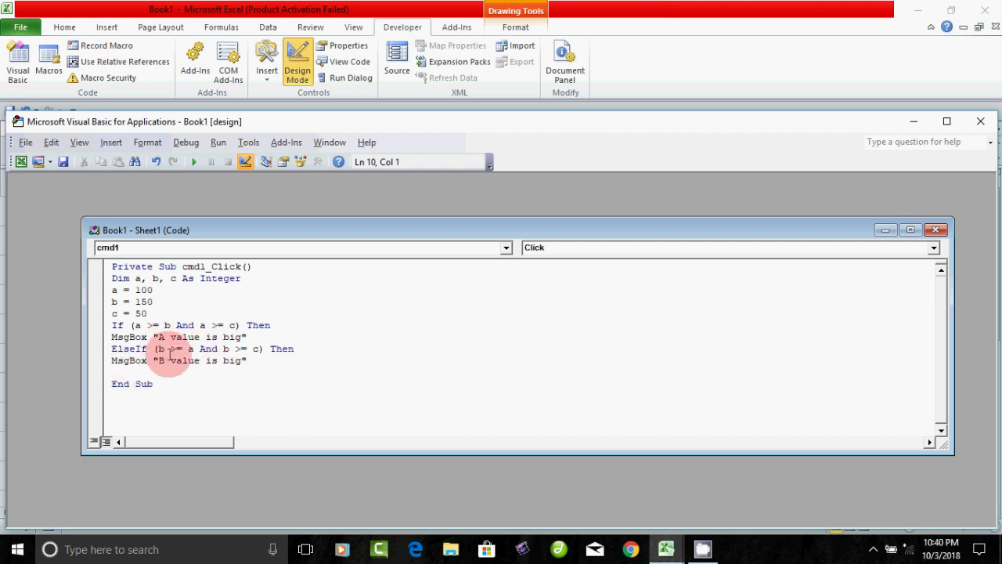
- Add an Else branch with MsgBox " C value is big"
type("else")
key("Return")
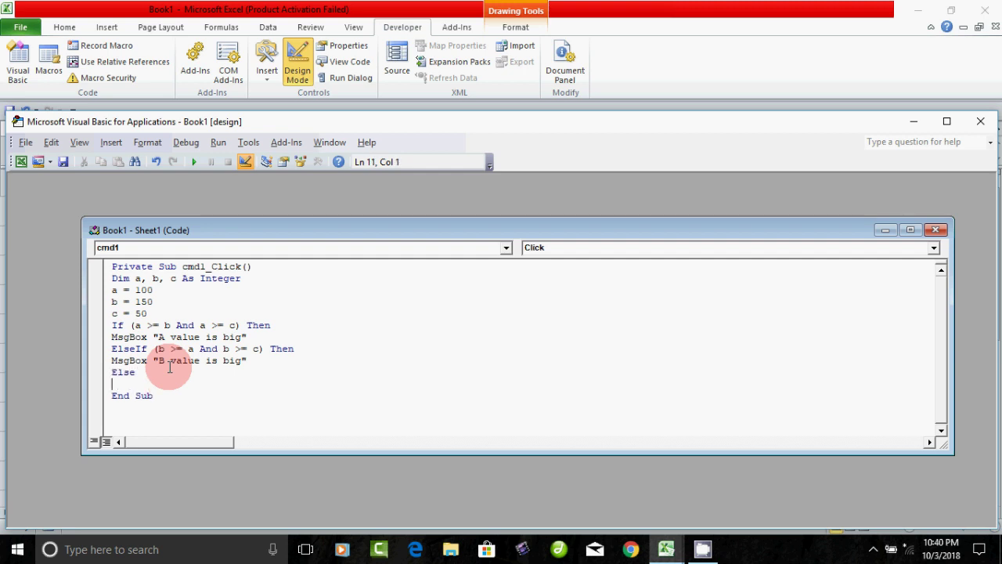
type("msb")
key("BackSpace")
type("g")
type("box \" C value is big")
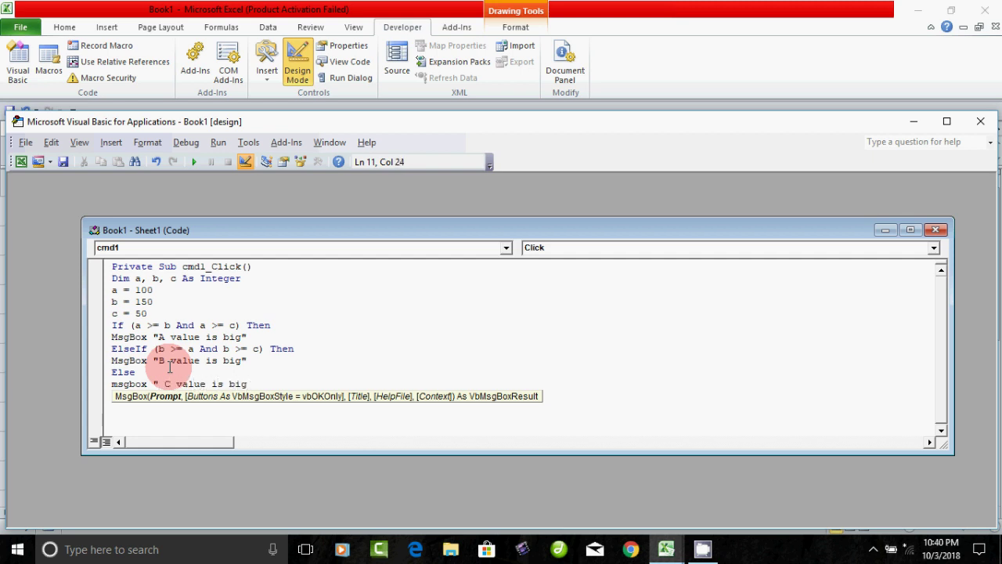
type("\"")
key("Return")
- Close the block with End If and remove the extra blank line before End Sub
type("endif")
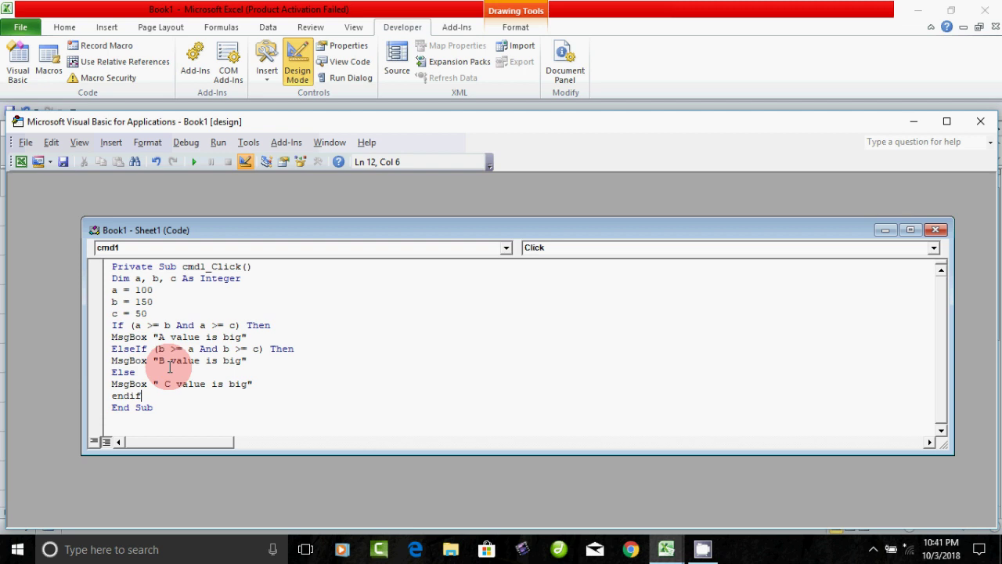
key("Return")
key("BackSpace")
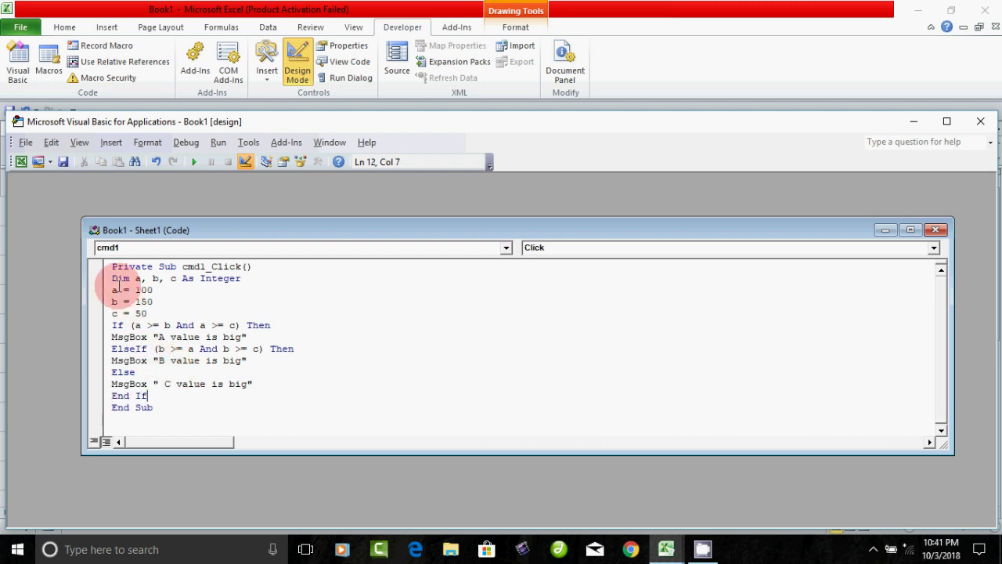
left_click_drag(249, 233, 230, 200)
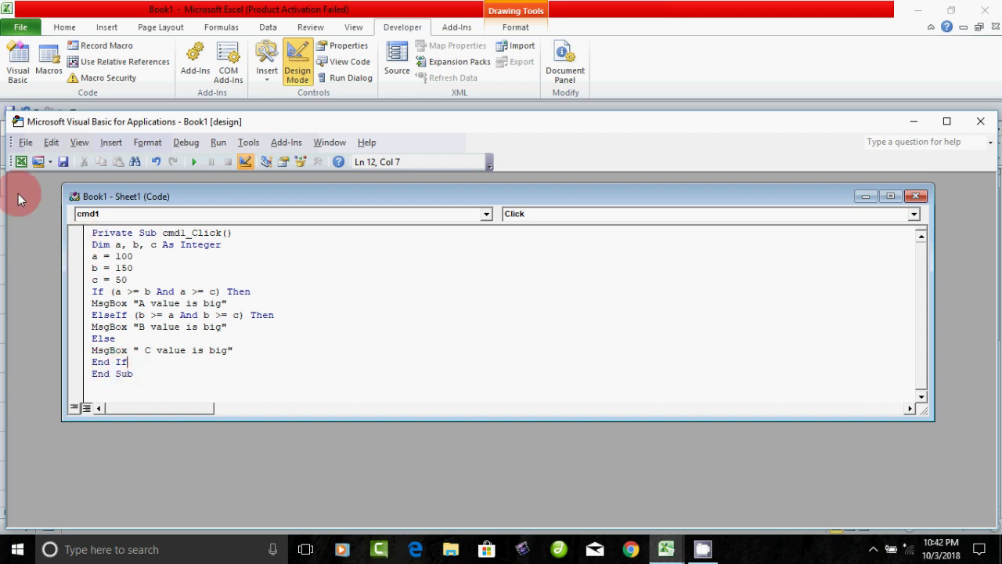
- Exit Design Mode, run Biggest Number to get 'B value is big', then reopen its code
left_click(21, 162)
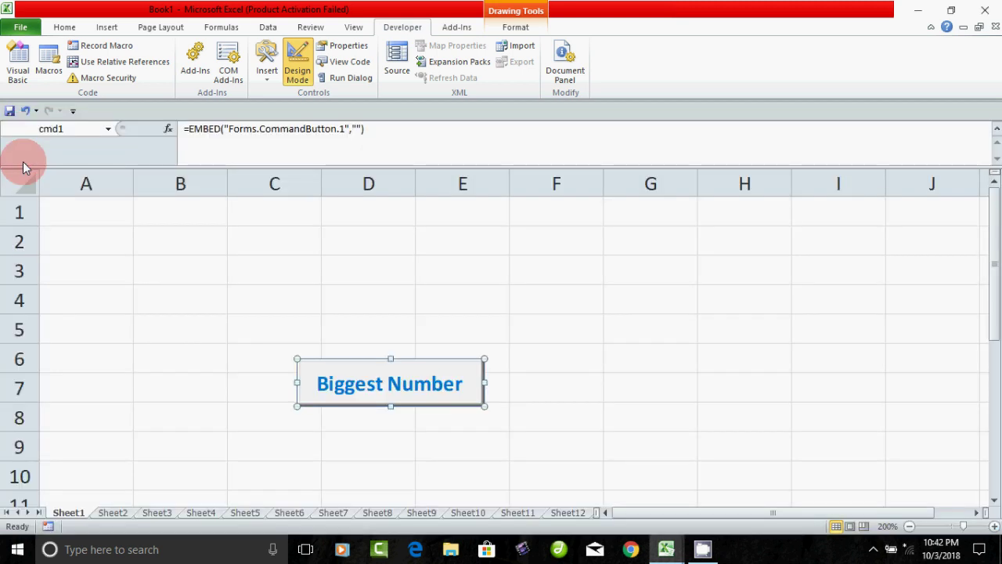
left_click(302, 69)
left_click(301, 70)
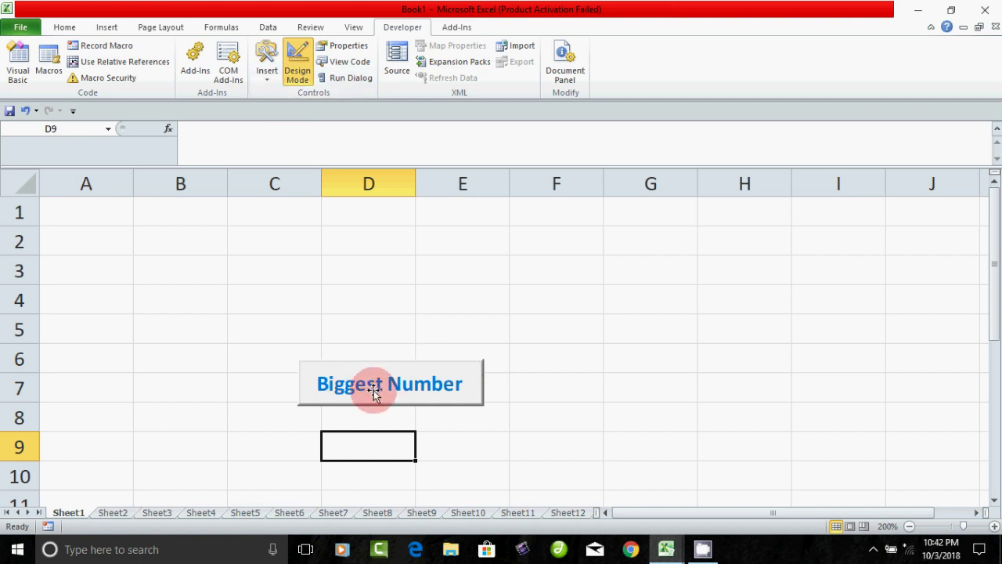
left_click(448, 421)
left_click(384, 387)
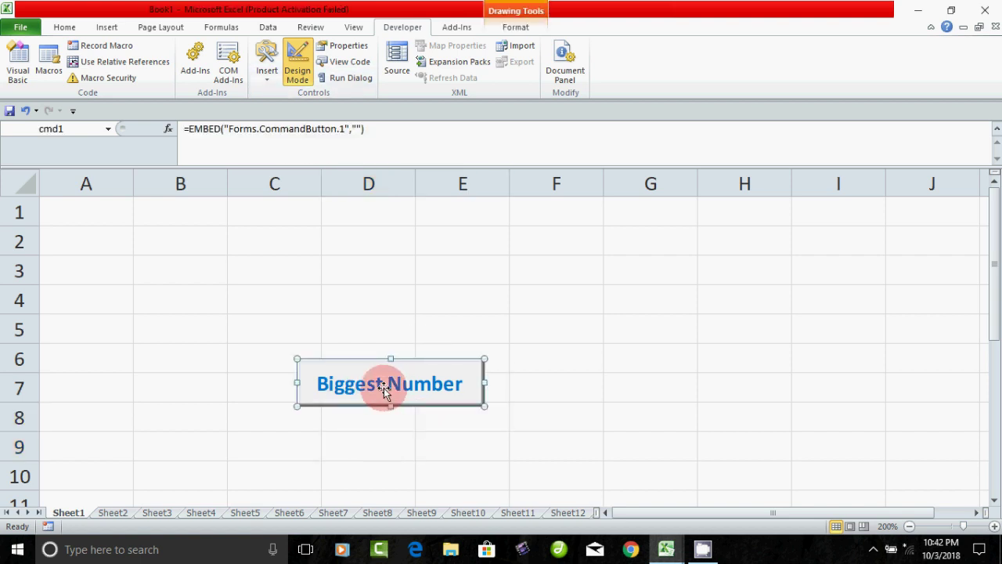
left_click(297, 69)
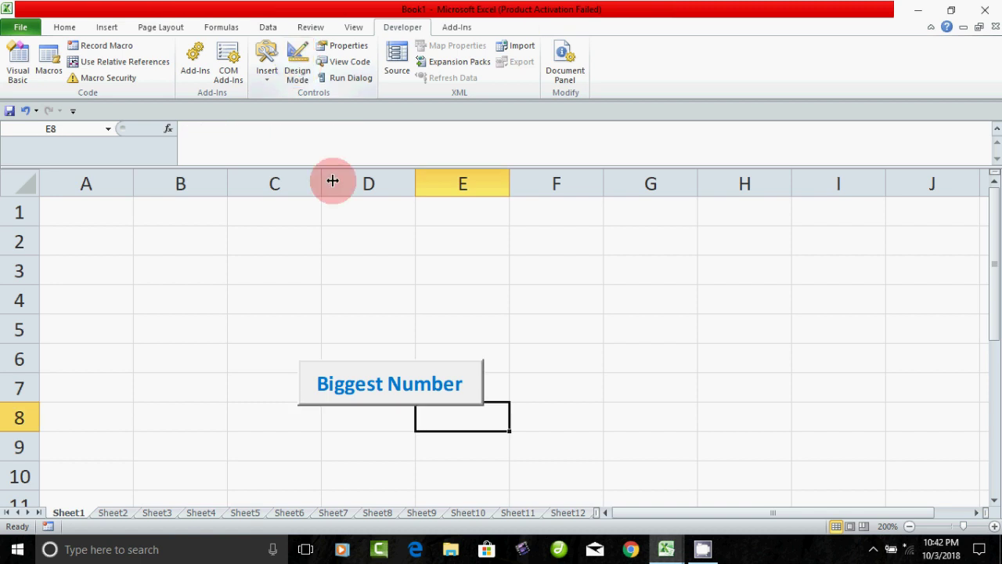
left_click(386, 390)
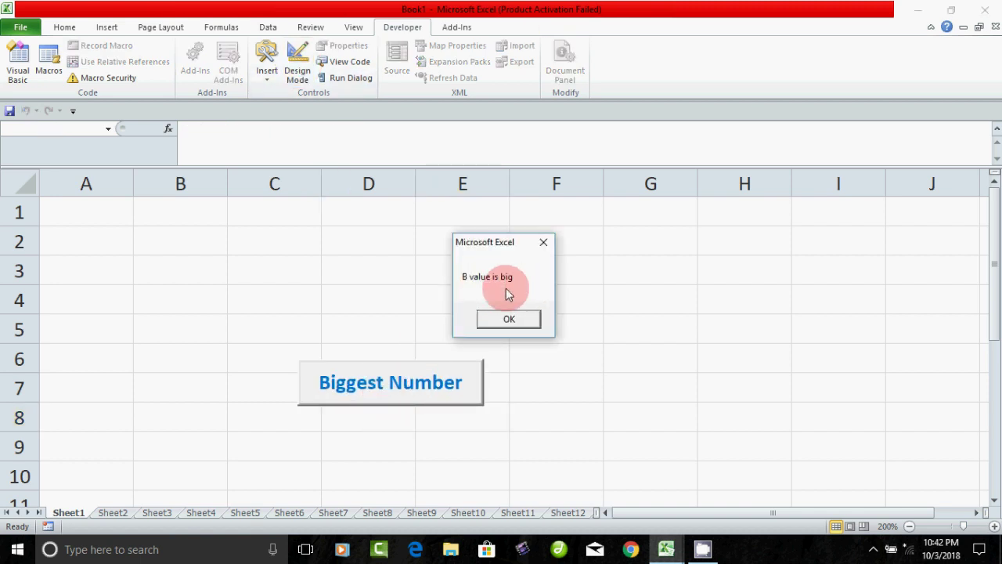
left_click(516, 320)
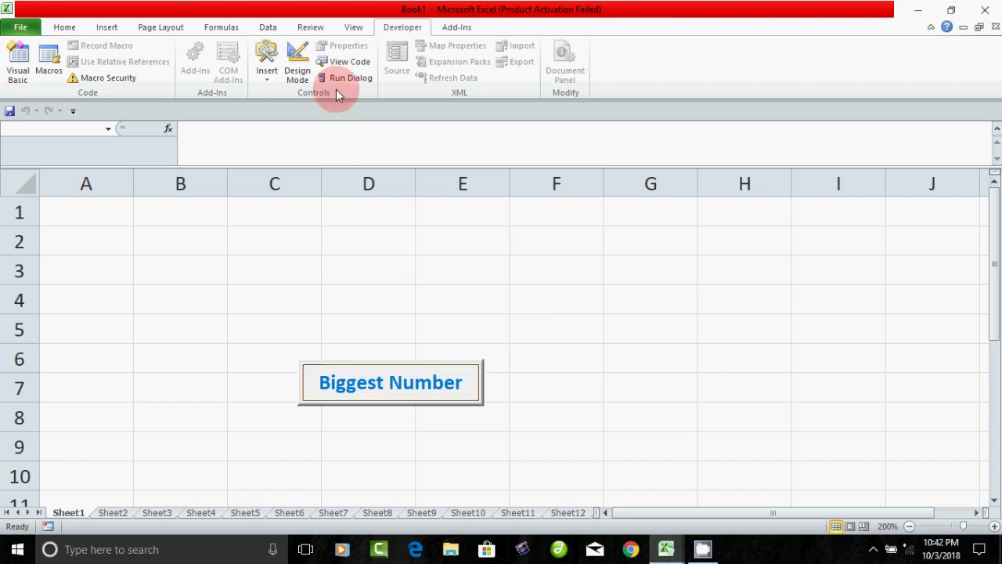
left_click(352, 61)
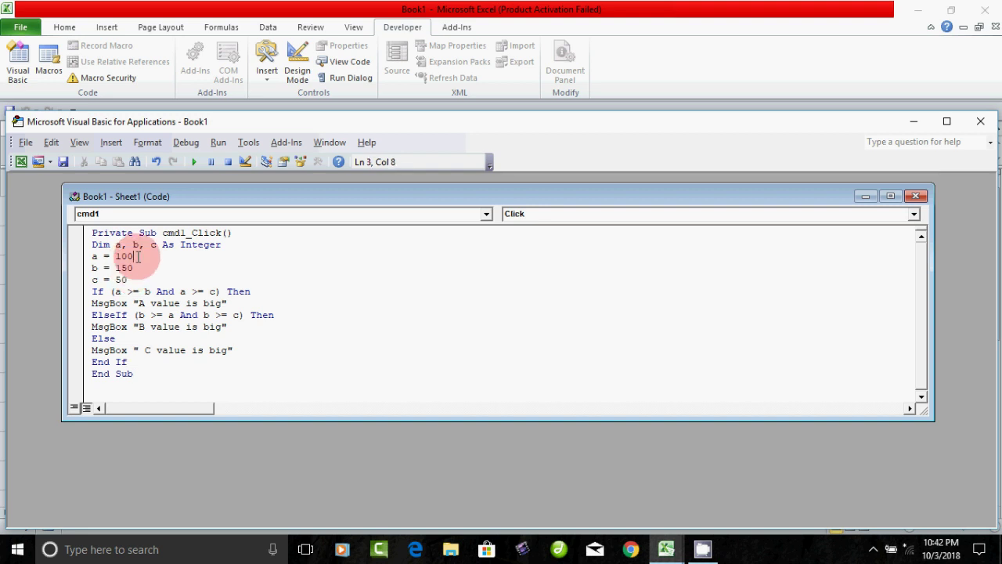
- Change a to 1000 in the code, then rerun Biggest Number to get 'A value is big'
left_click(144, 292)
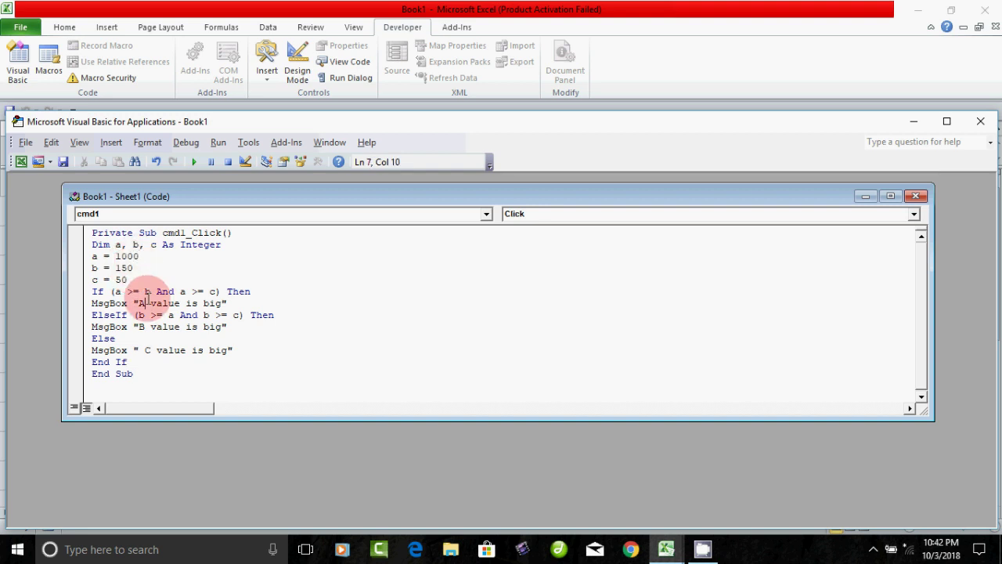
left_click(21, 163)
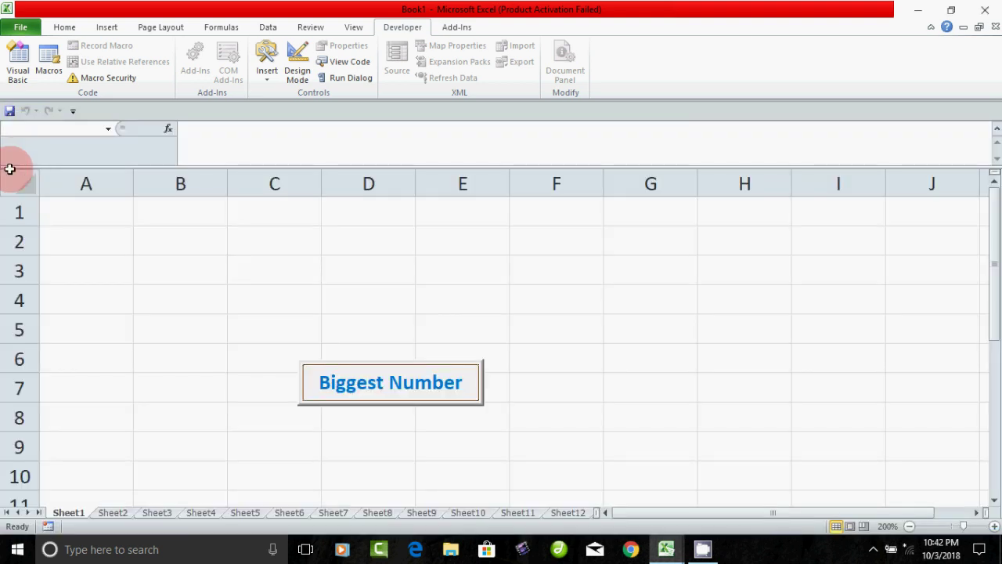
left_click(297, 69)
left_click(358, 457)
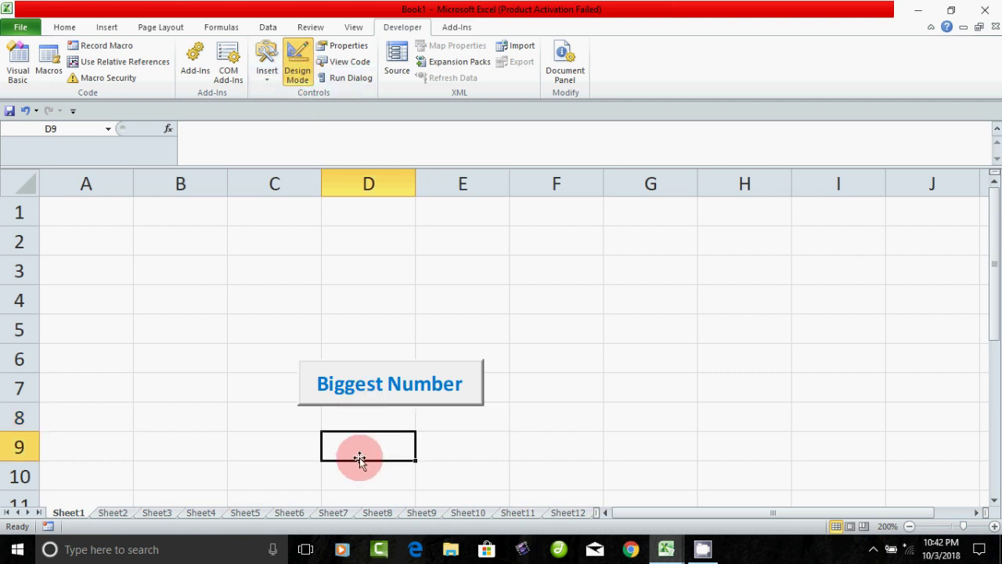
left_click(297, 64)
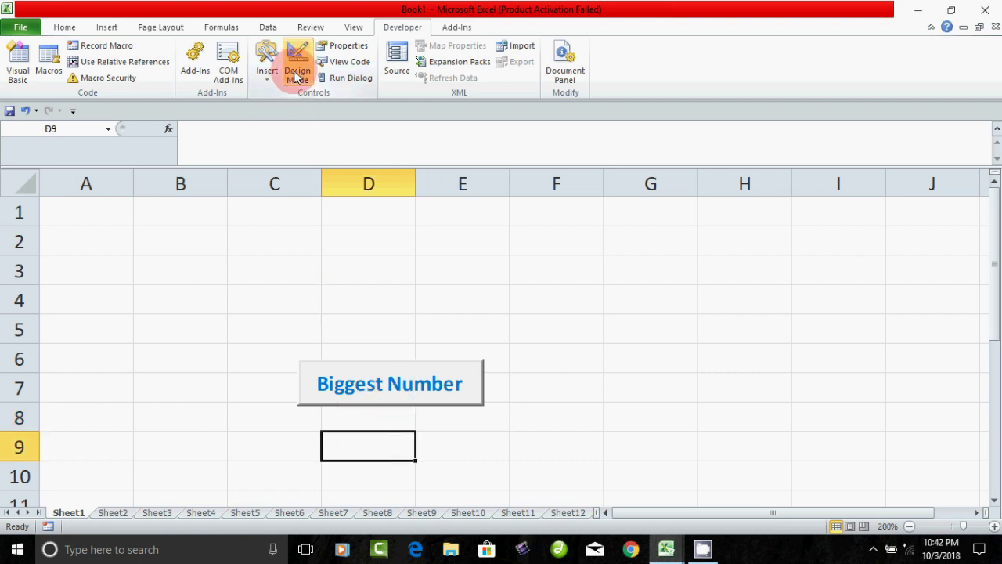
left_click(428, 397)
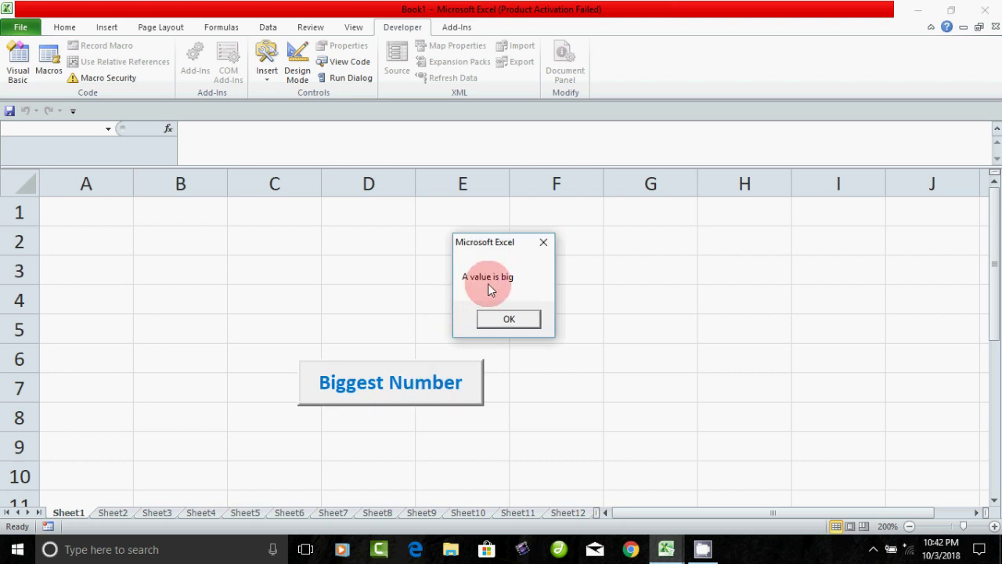
left_click(510, 319)
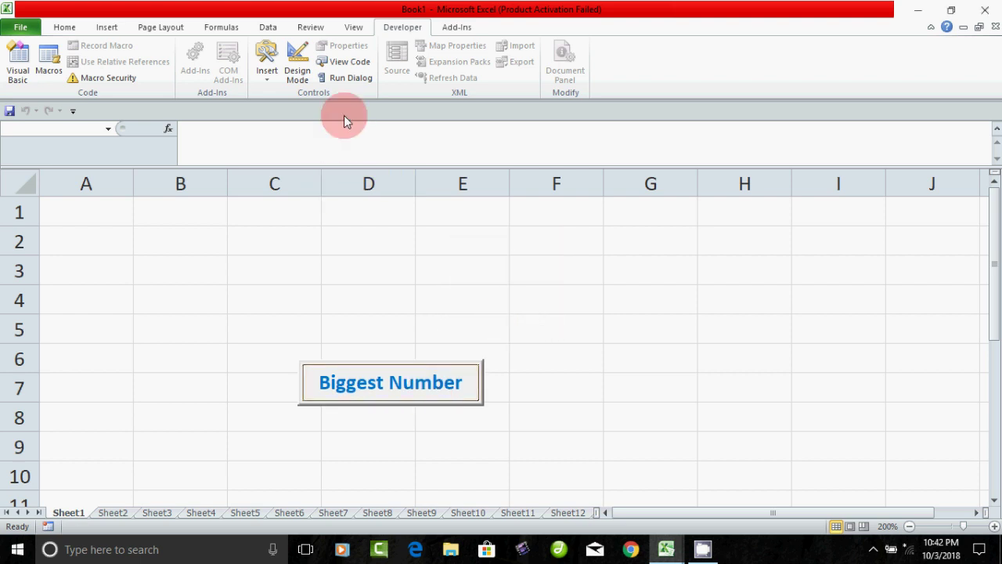
- In the button's click code, change the assignment c = 50 to c = 5000
left_click(347, 61)
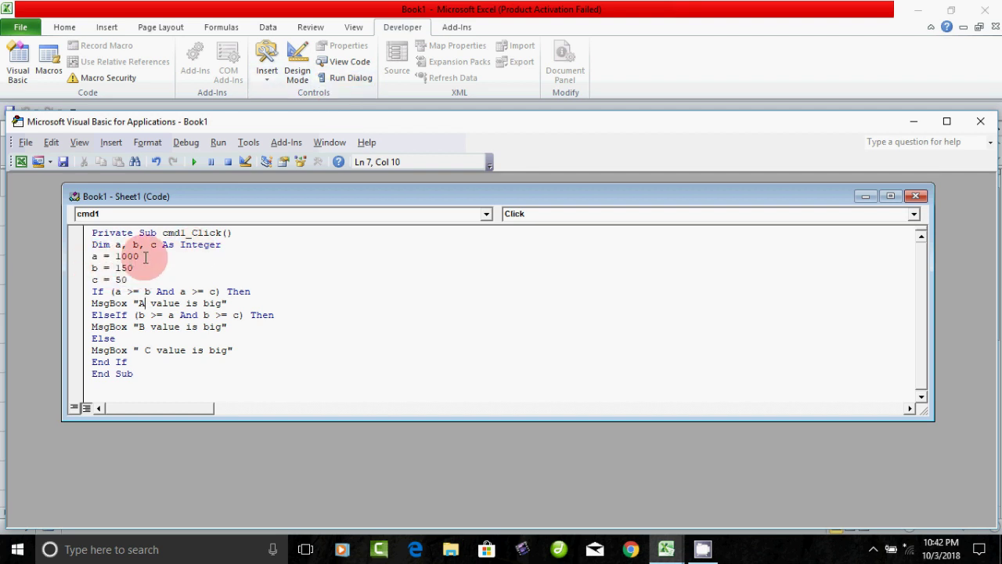
double_click(121, 280)
type("5")
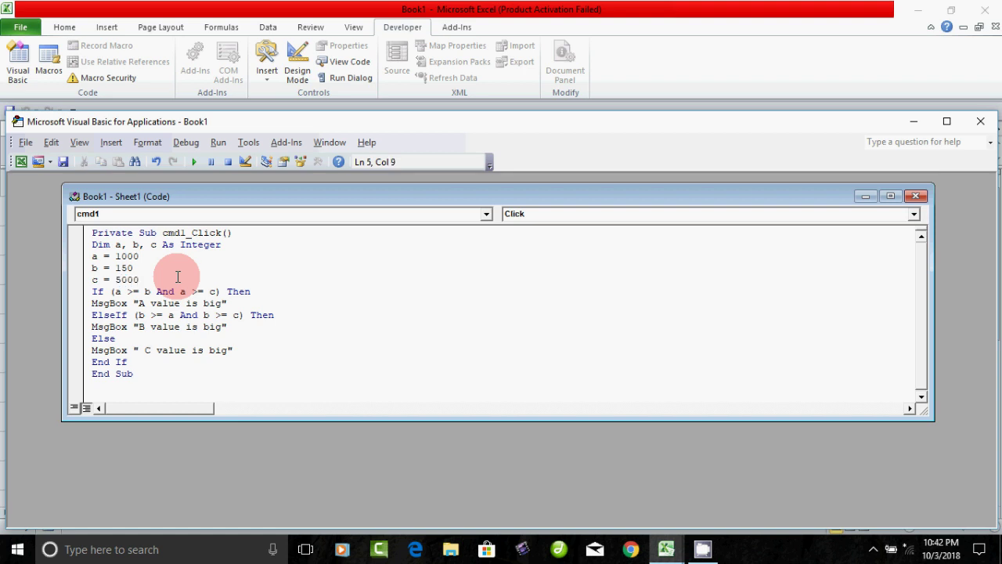
left_click(196, 340)
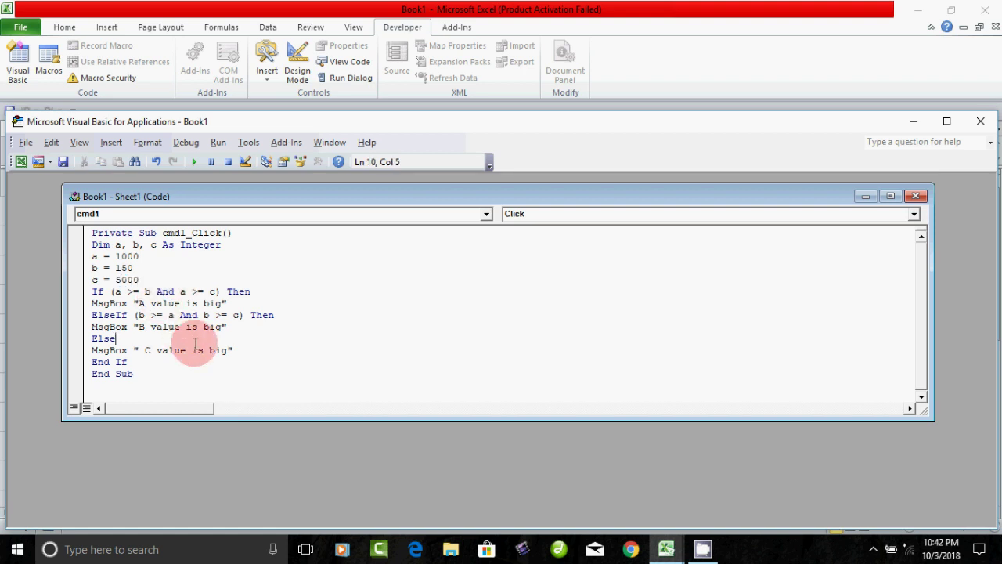
- Back in Excel, run Biggest Number, confirm 'C value is big', and return to the code
left_click(22, 161)
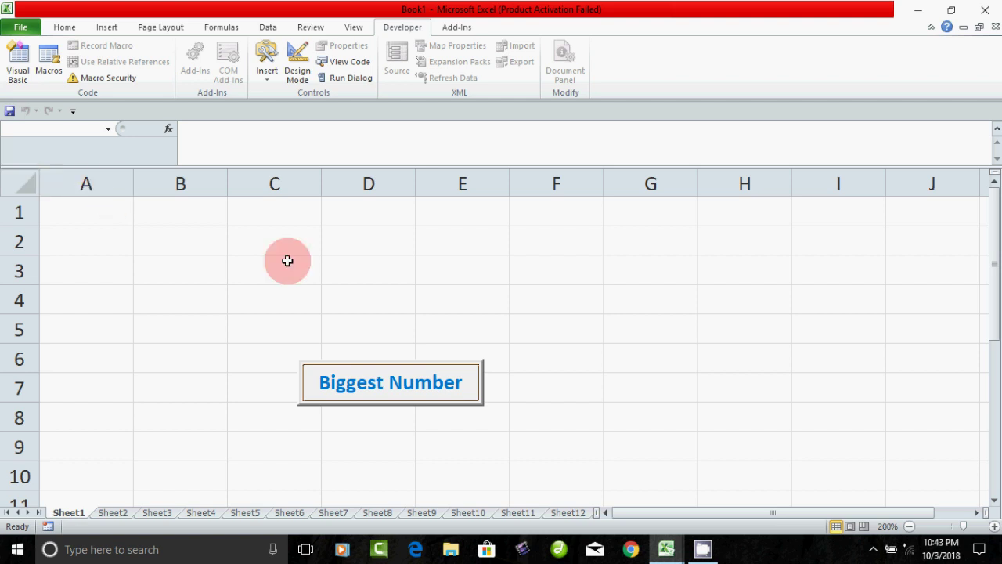
left_click(297, 74)
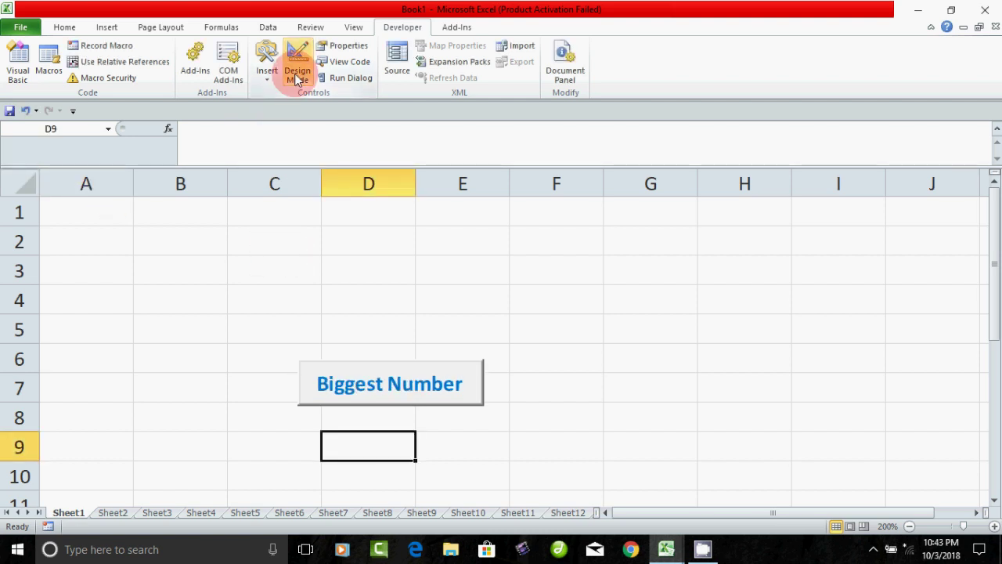
left_click(486, 467)
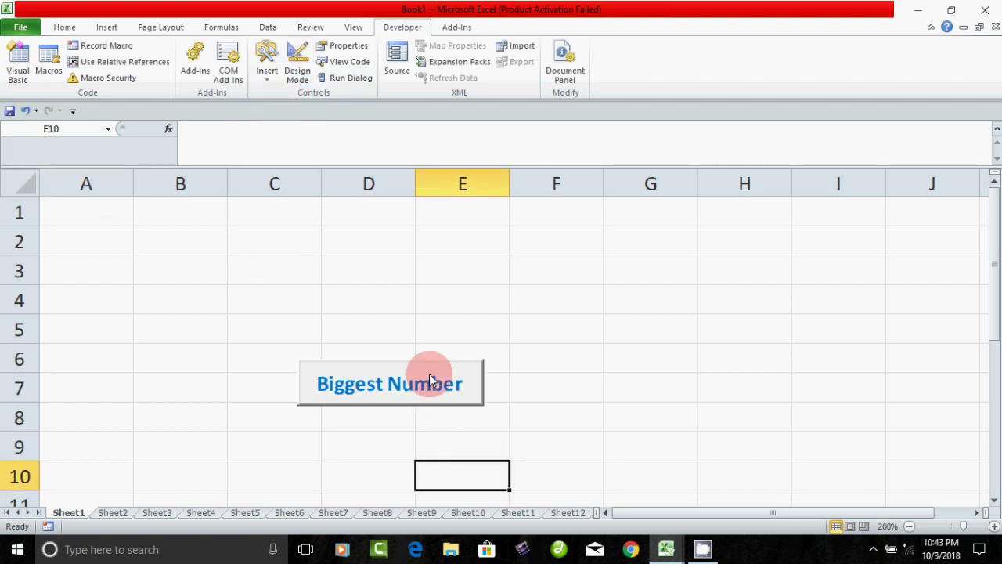
left_click(430, 380)
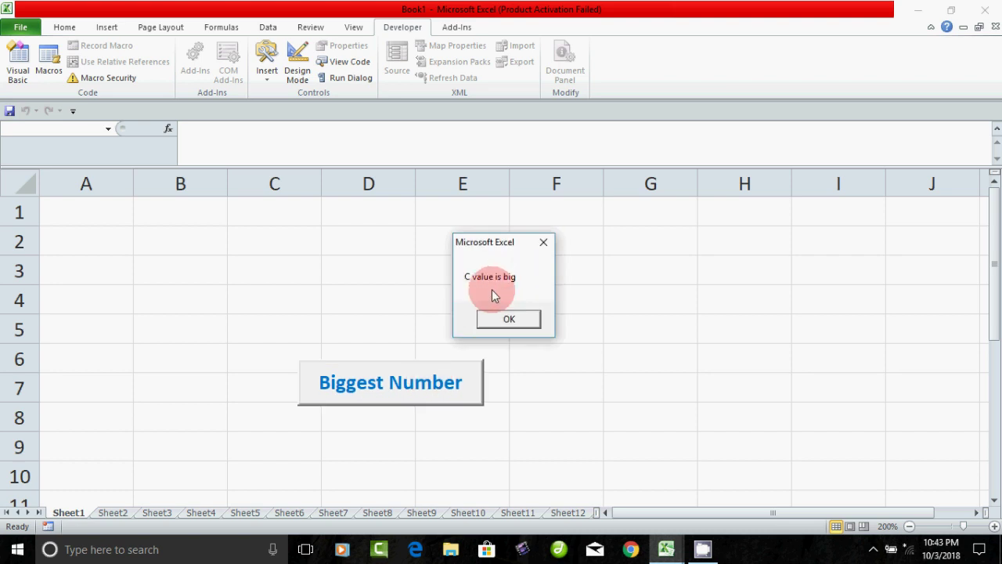
left_click(509, 321)
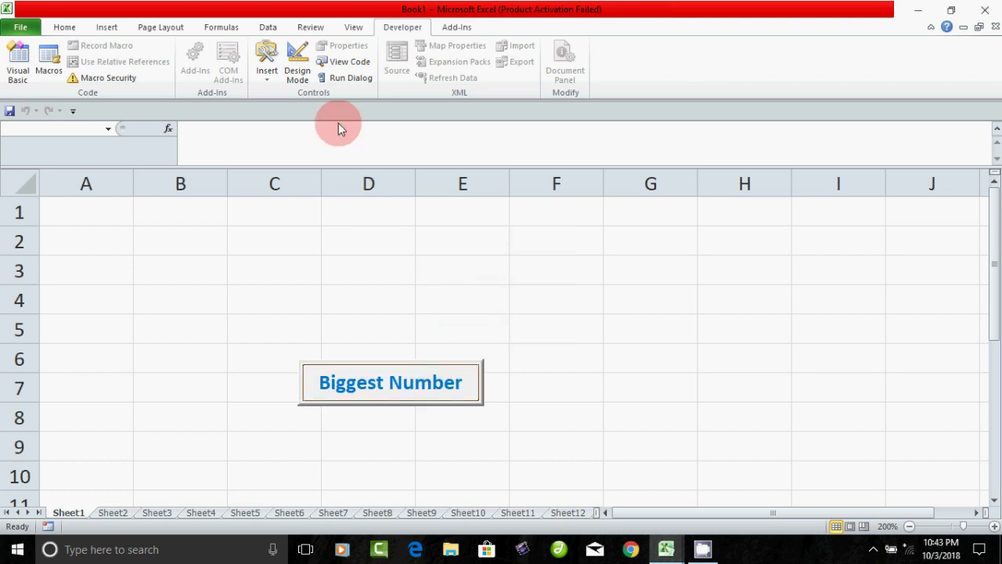
left_click(347, 61)
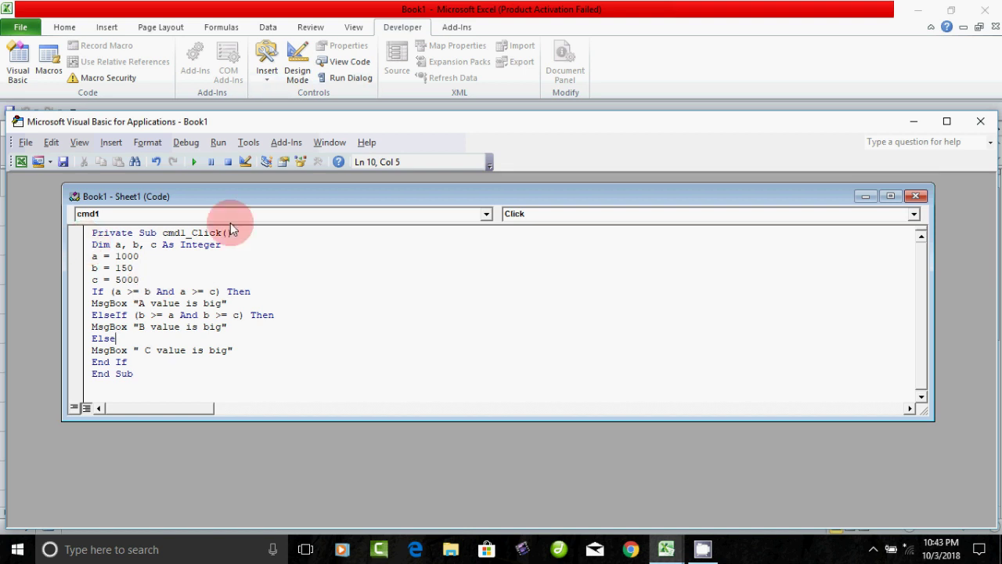